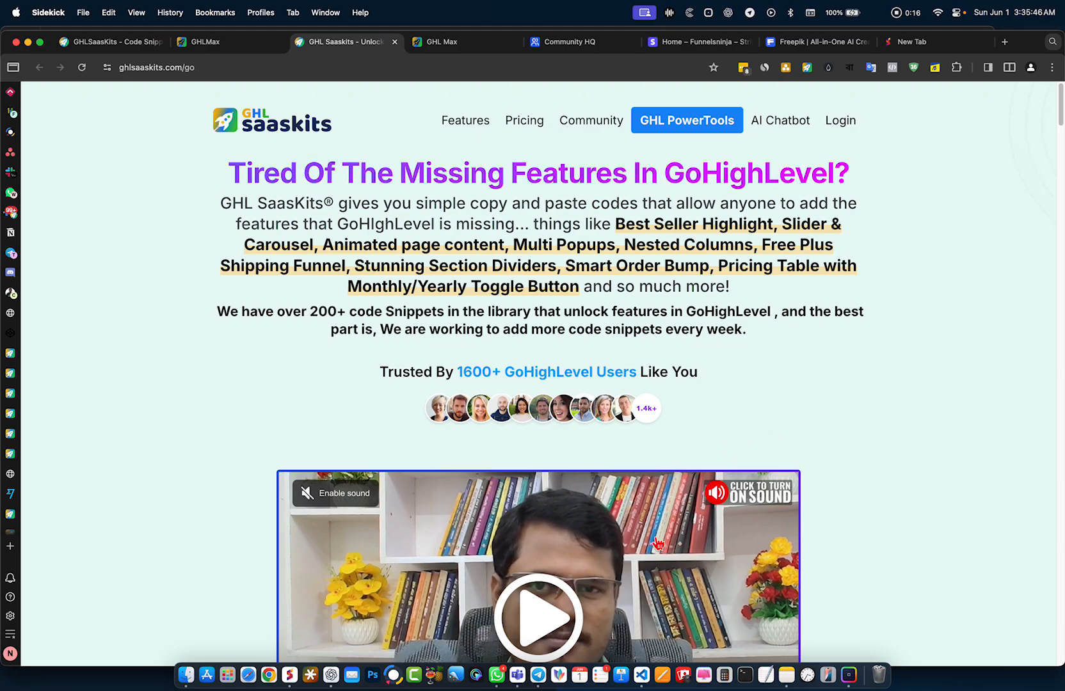
- Examine how the promo video grows and shrinks while scrolling on the live ghlsaaskits.com/go page
scroll(870, 352, "down", 1)
scroll(869, 352, "down", 5)
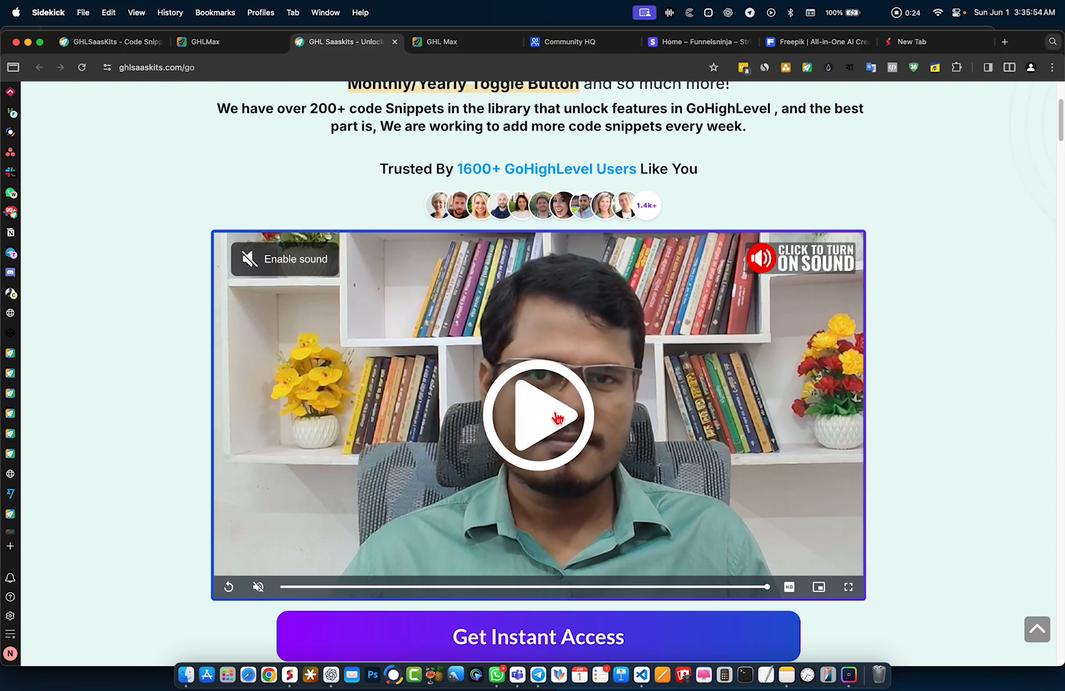
scroll(919, 408, "up", 3)
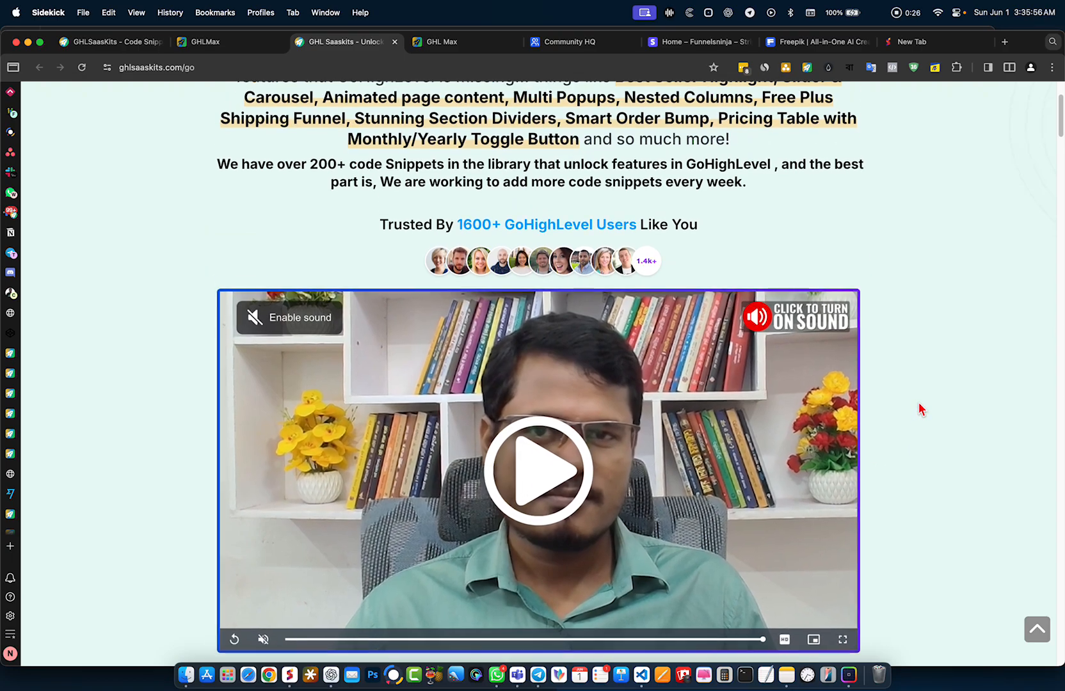
scroll(920, 404, "up", 2)
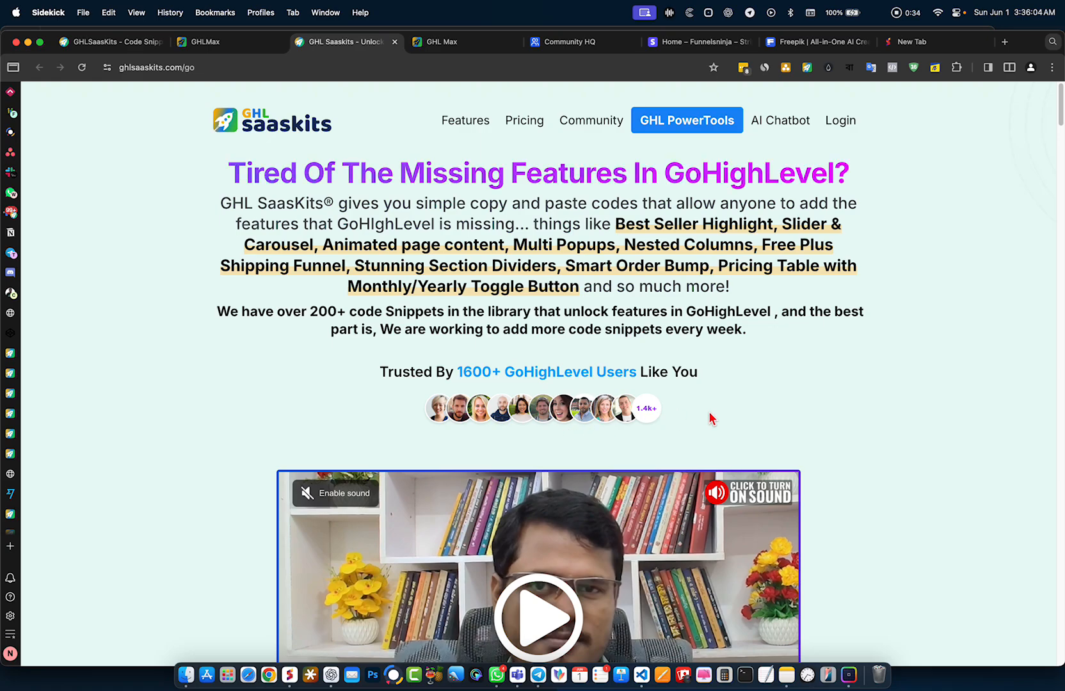
- In the GHL SaasKits snippet library, open the code page of the Smooth Scroll Grow Effect snippet from the Animations category
left_click(90, 44)
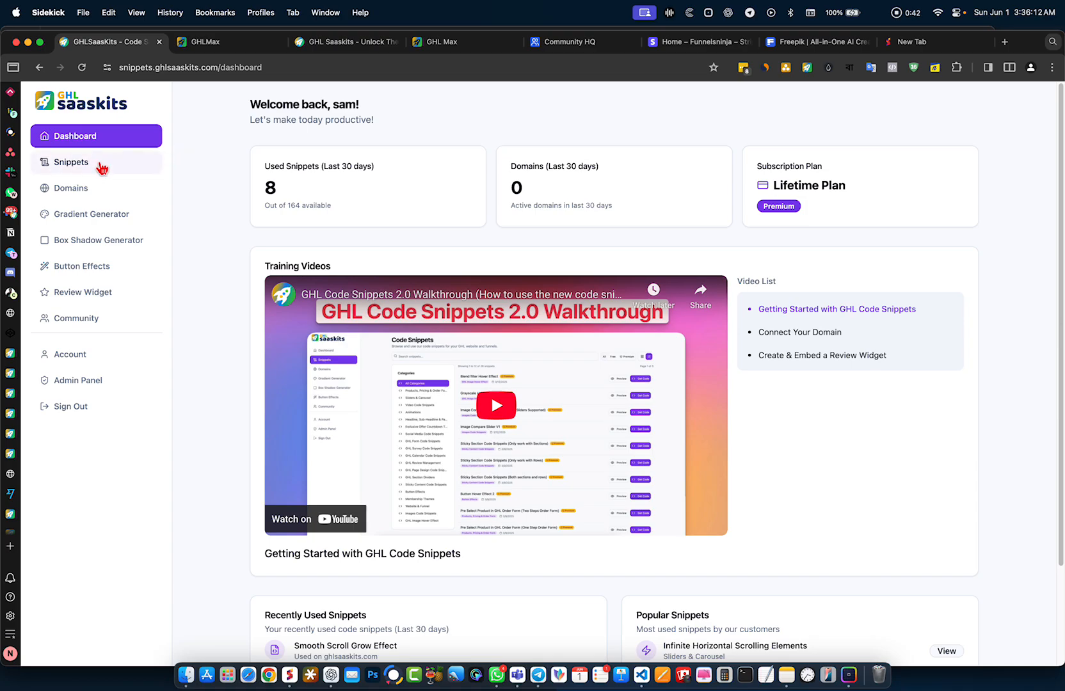
left_click(97, 163)
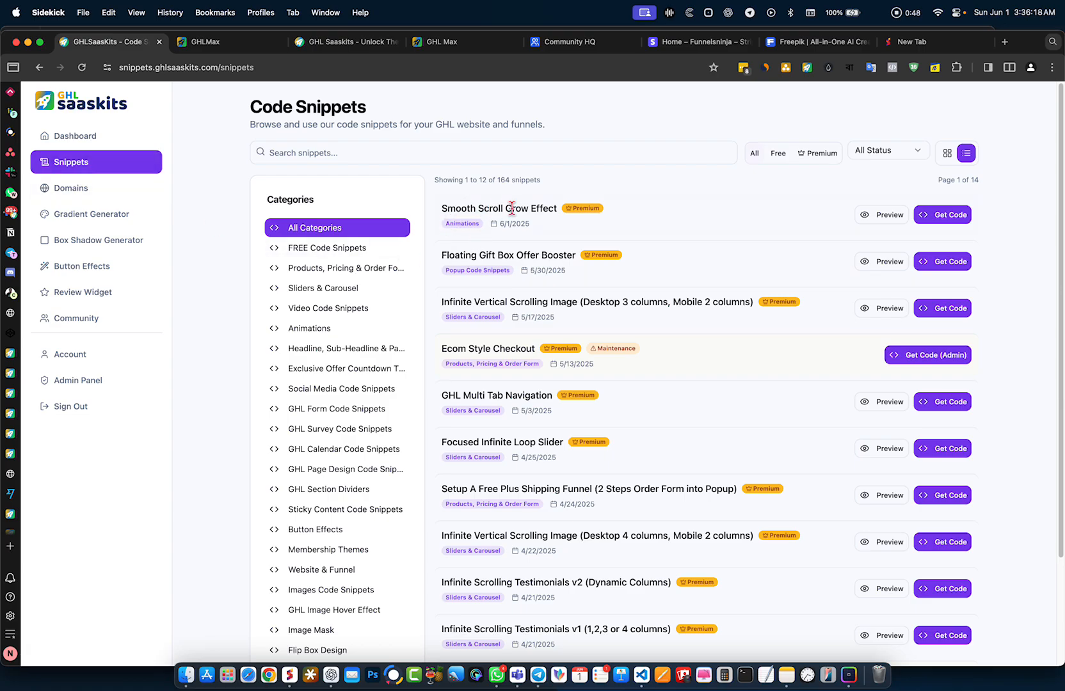
left_click(322, 330)
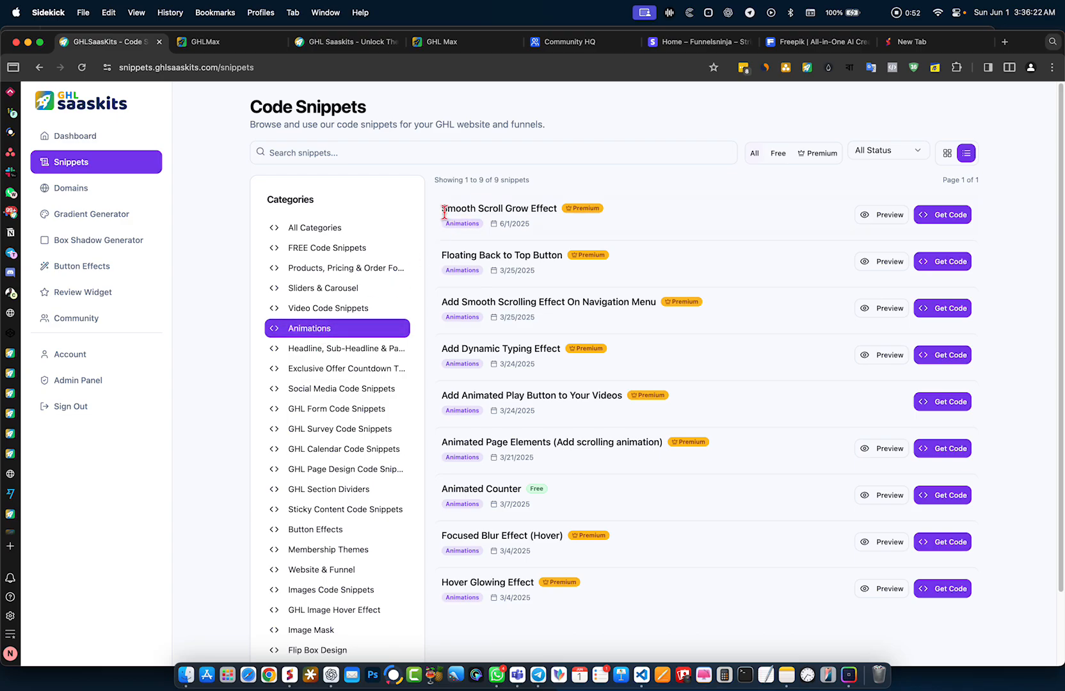
left_click_drag(439, 208, 565, 208)
left_click(1012, 226)
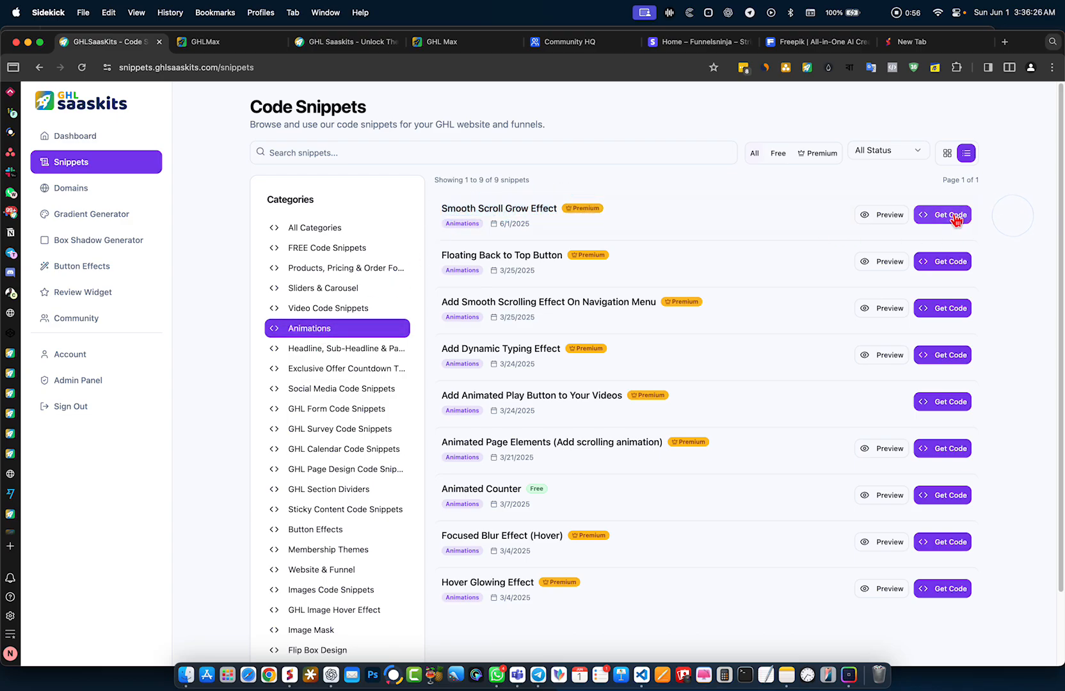
left_click(951, 216)
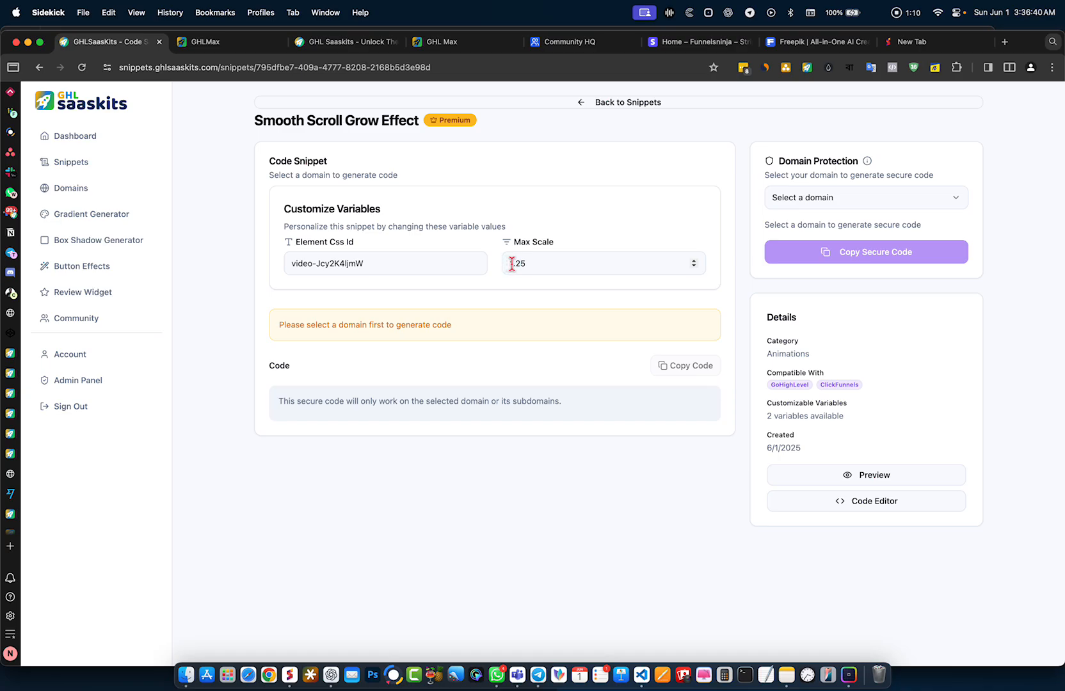
- Set the snippet's Max Scale variable to 1.25
left_click_drag(531, 263, 501, 263)
scroll(564, 263, "up", 3)
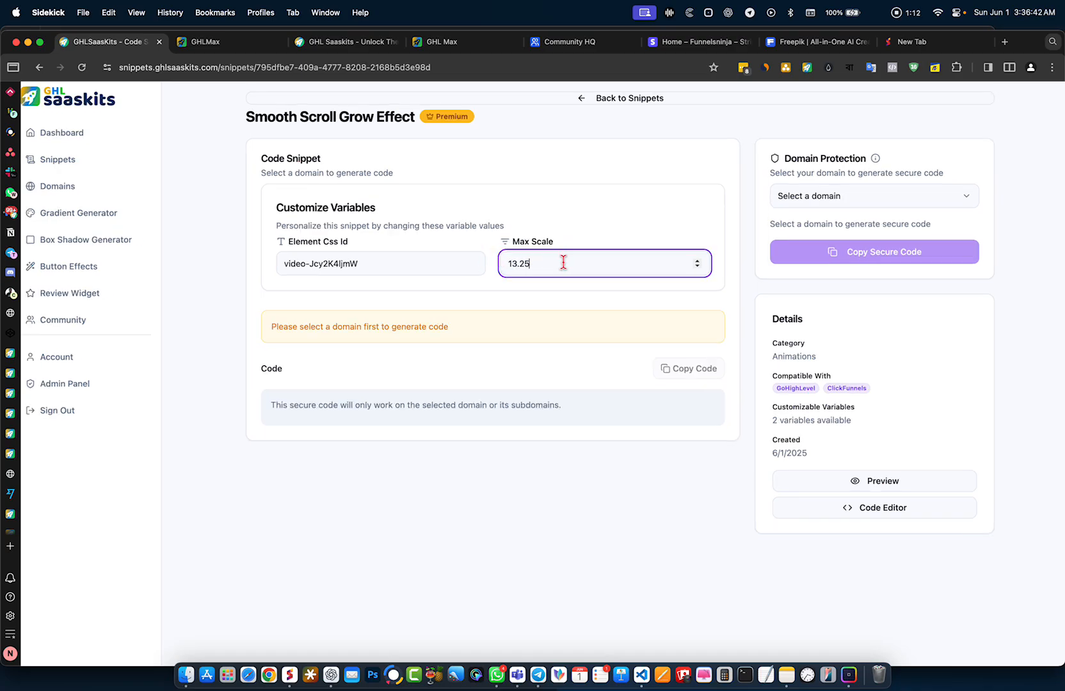
scroll(563, 263, "up", 5)
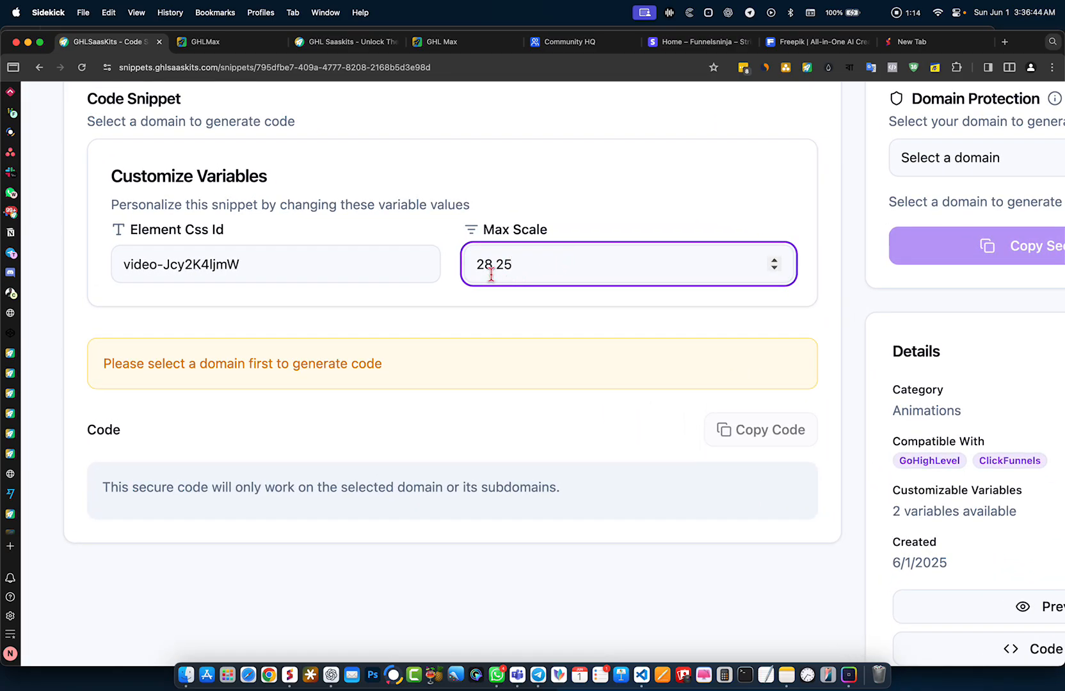
left_click_drag(506, 265, 435, 267)
left_click(544, 266)
left_click_drag(537, 265, 471, 266)
double_click(548, 264)
left_click(548, 265)
key("BackSpace")
key("BackSpace")
key("BackSpace")
key("BackSpace")
key("BackSpace")
type("1.25")
left_click(502, 297)
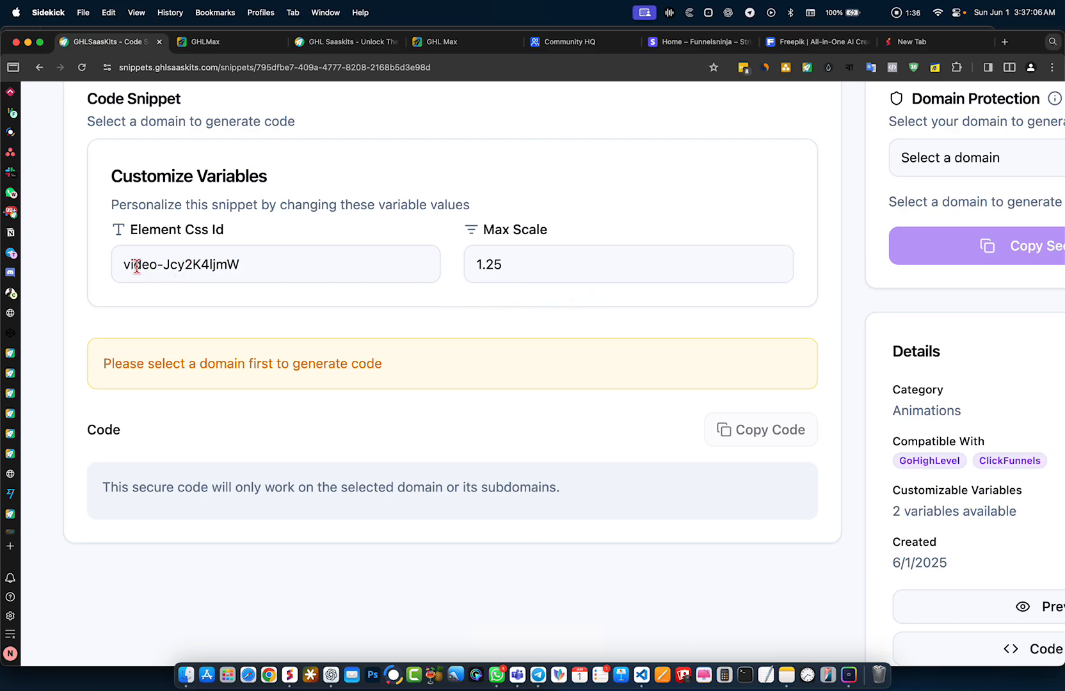
- In the GoHighLevel page builder, copy the promo video element's CSS selector and remove its scroll-expand-target custom class
left_click(210, 51)
scroll(566, 389, "up", 3)
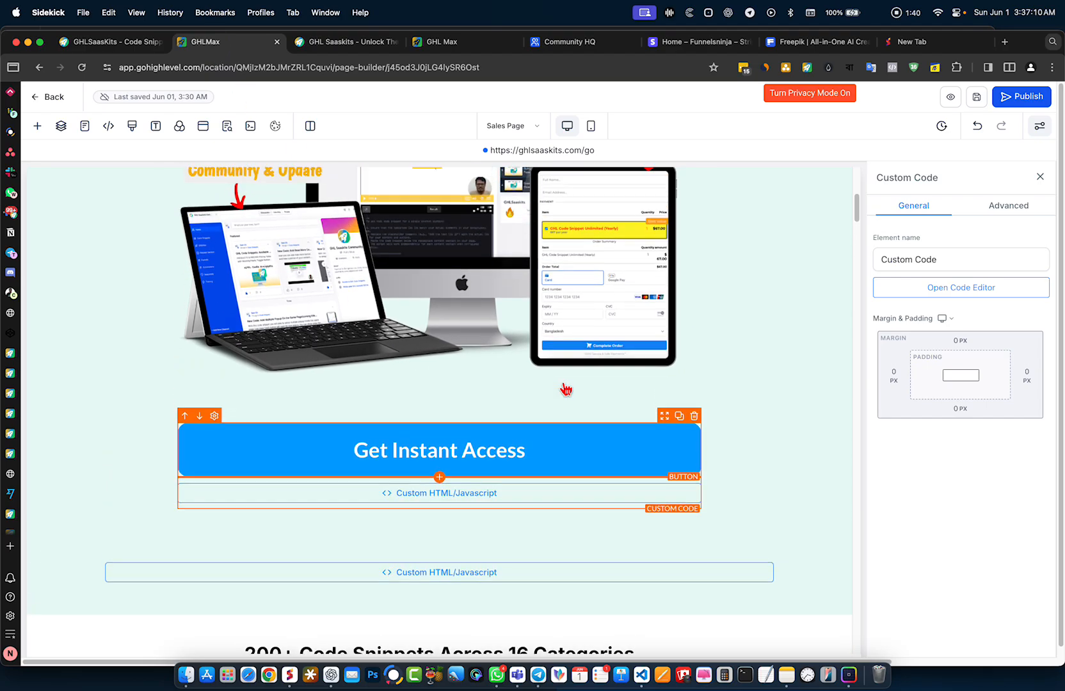
scroll(459, 315, "up", 4)
left_click(484, 311)
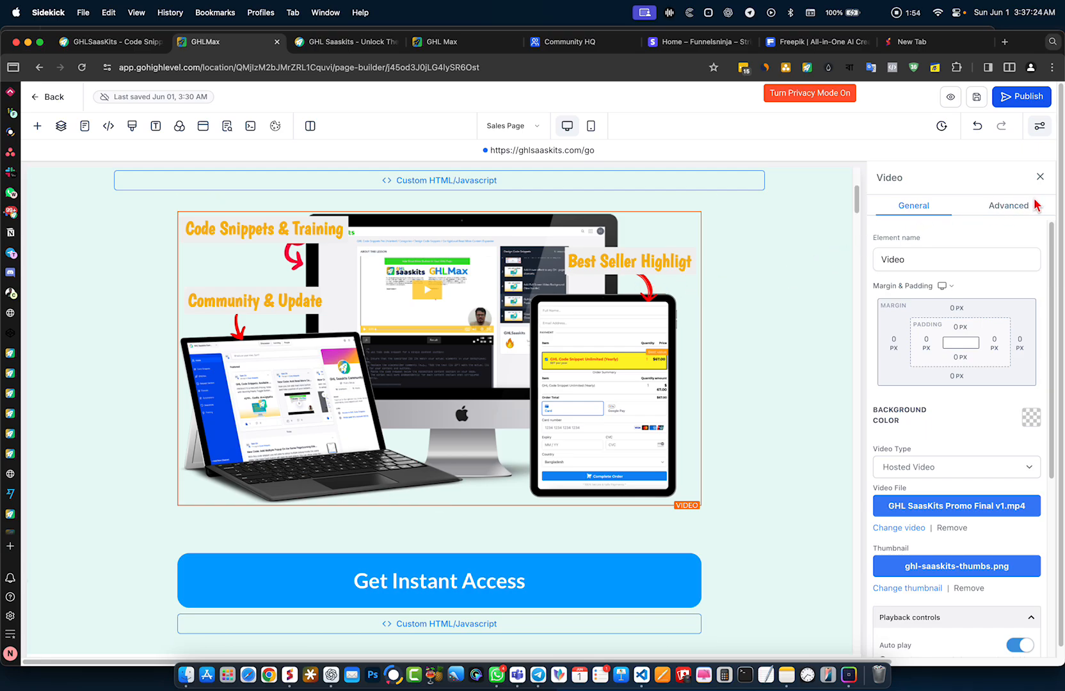
left_click(1010, 208)
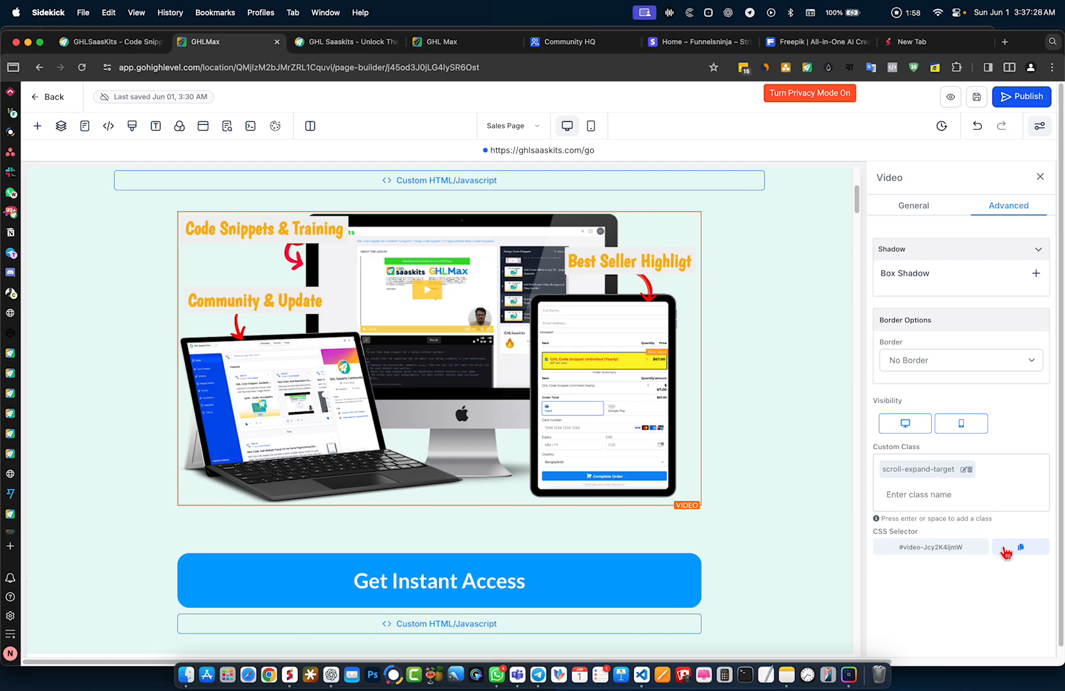
left_click(1024, 548)
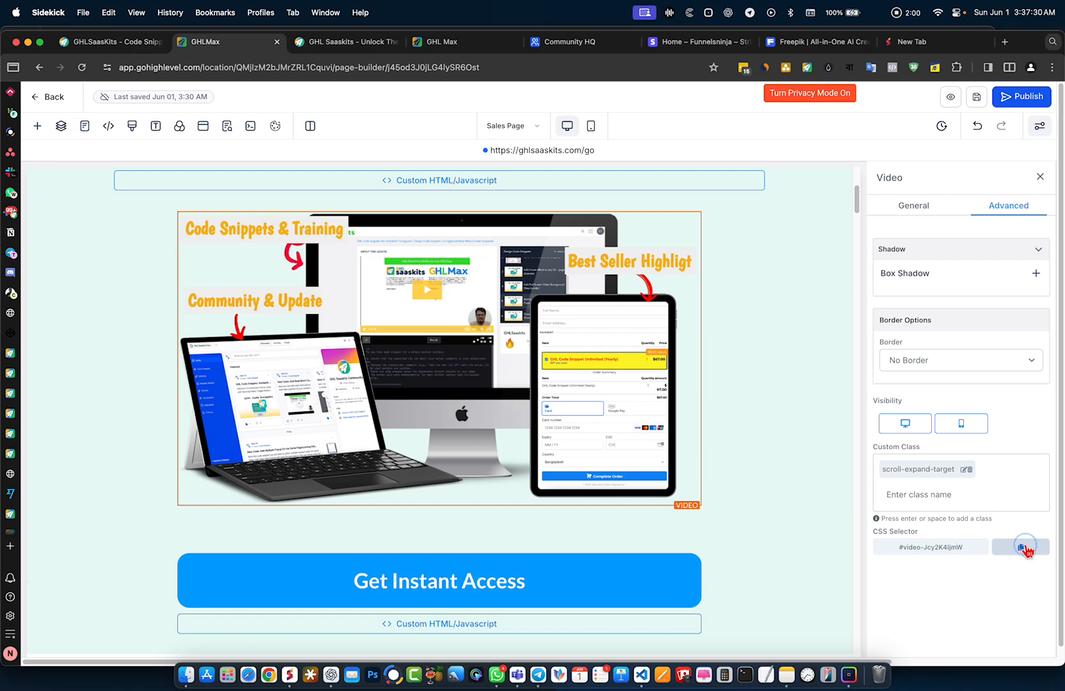
left_click(970, 470)
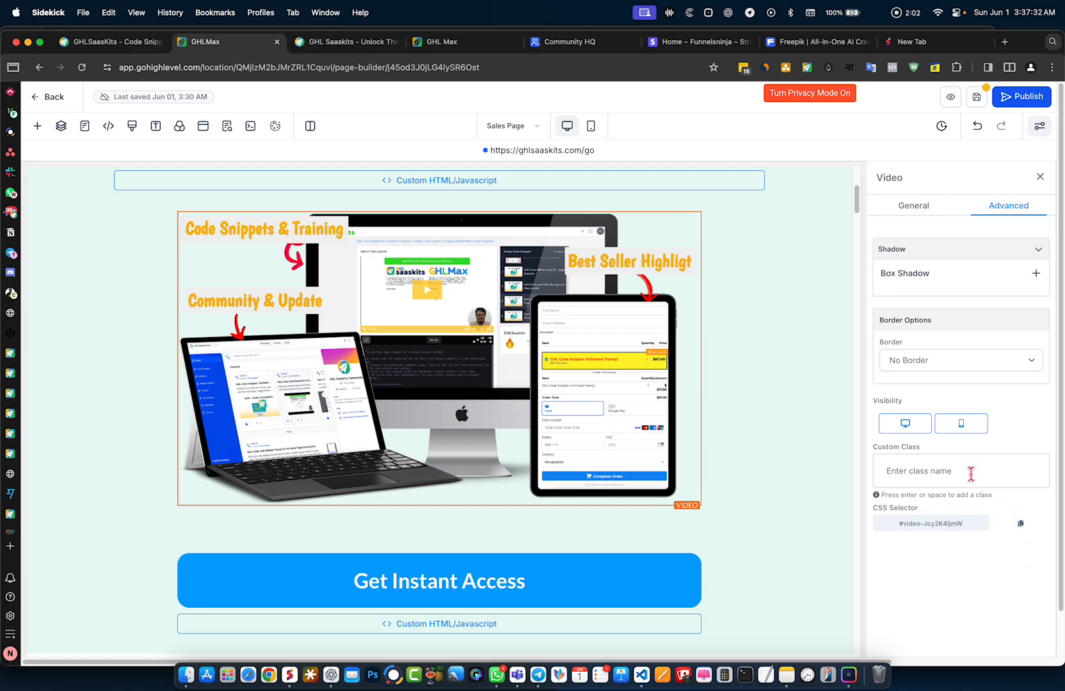
- Back on the snippet page, replace the Element Css Id value with the copied selector #video-Jcy2K4ljmW
left_click(104, 44)
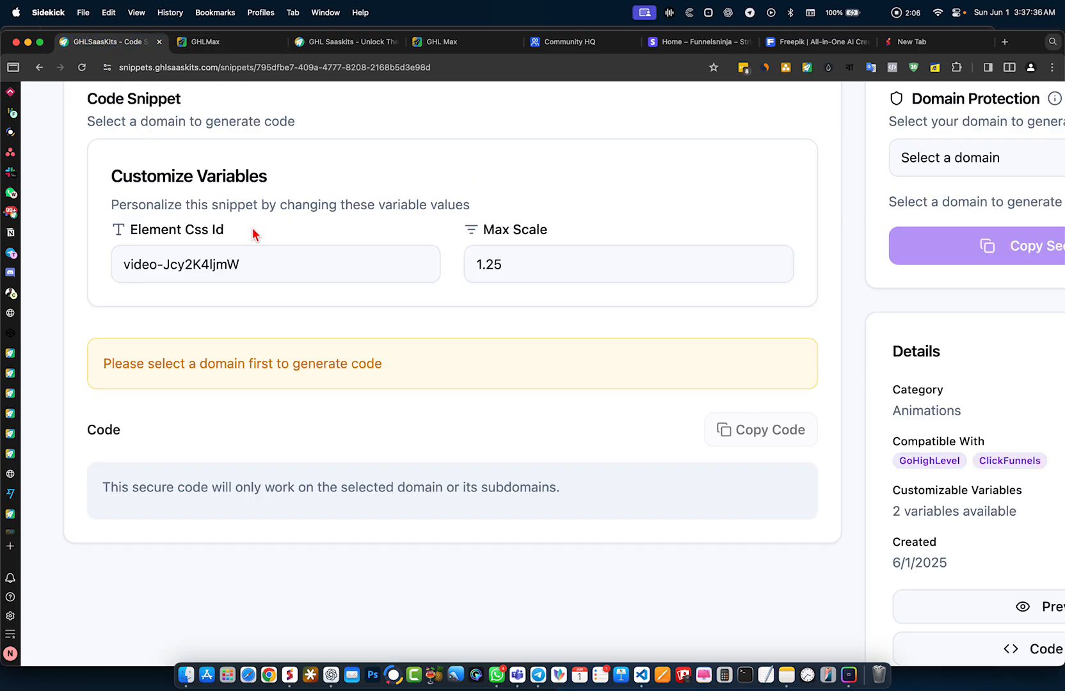
left_click_drag(263, 260, 96, 262)
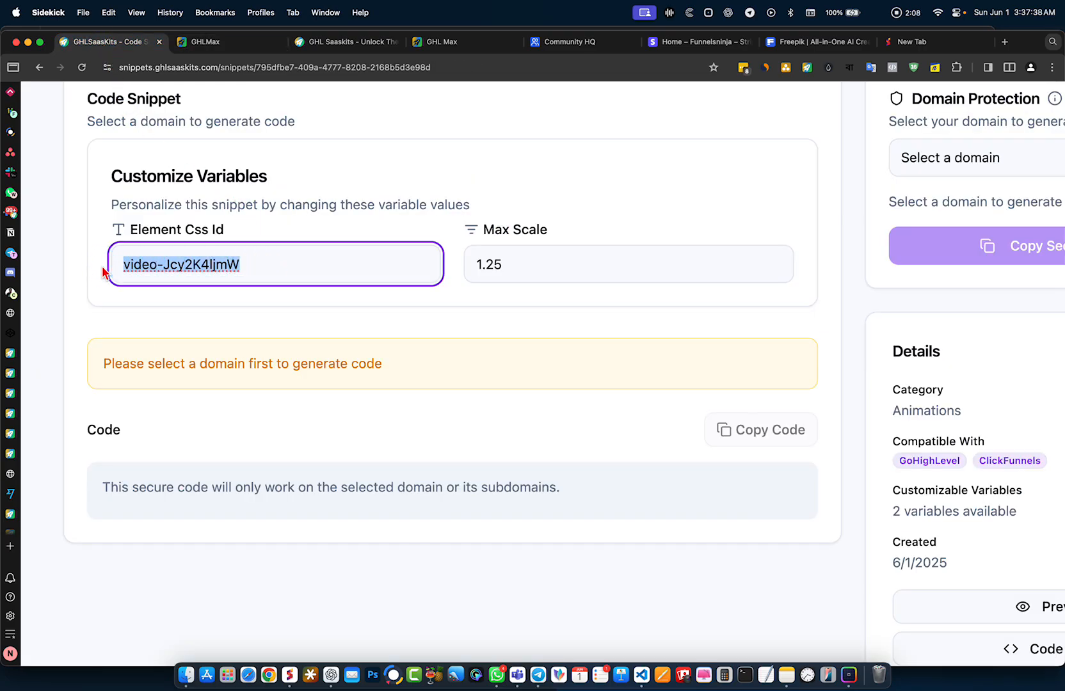
left_click(307, 263)
double_click(309, 263)
triple_click(308, 263)
key("super+v")
key("BackSpace")
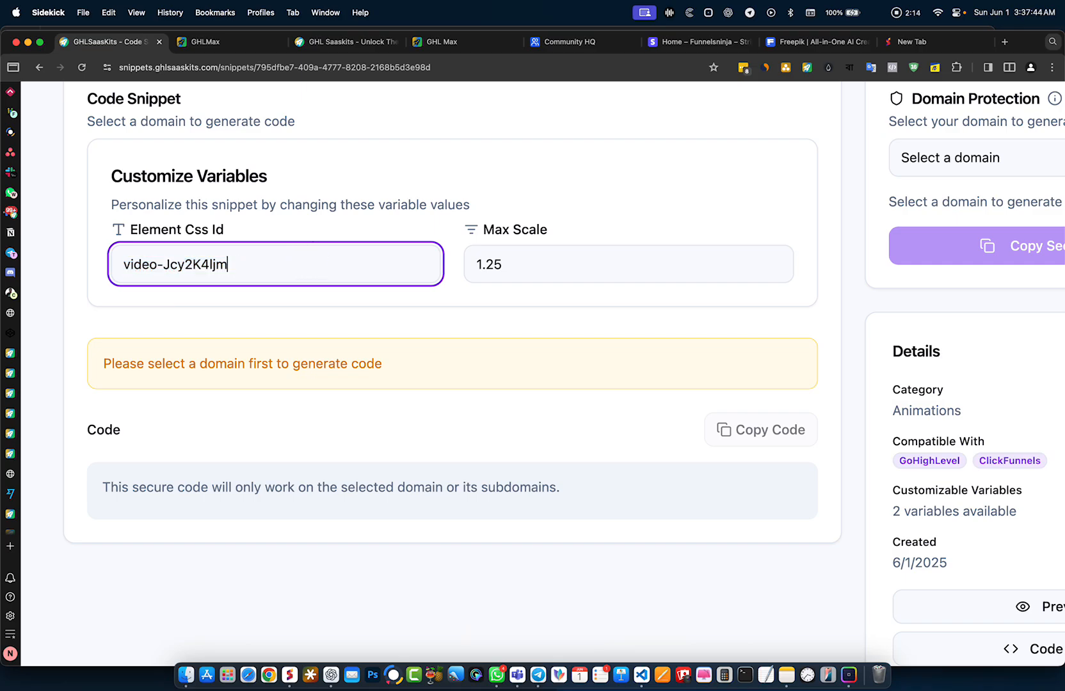
key("BackSpace")
key("BackSpace")
key("BackSpace")
key("BackSpace")
key("BackSpace")
key("BackSpace")
key("super+z")
key("super+a")
key("super+v")
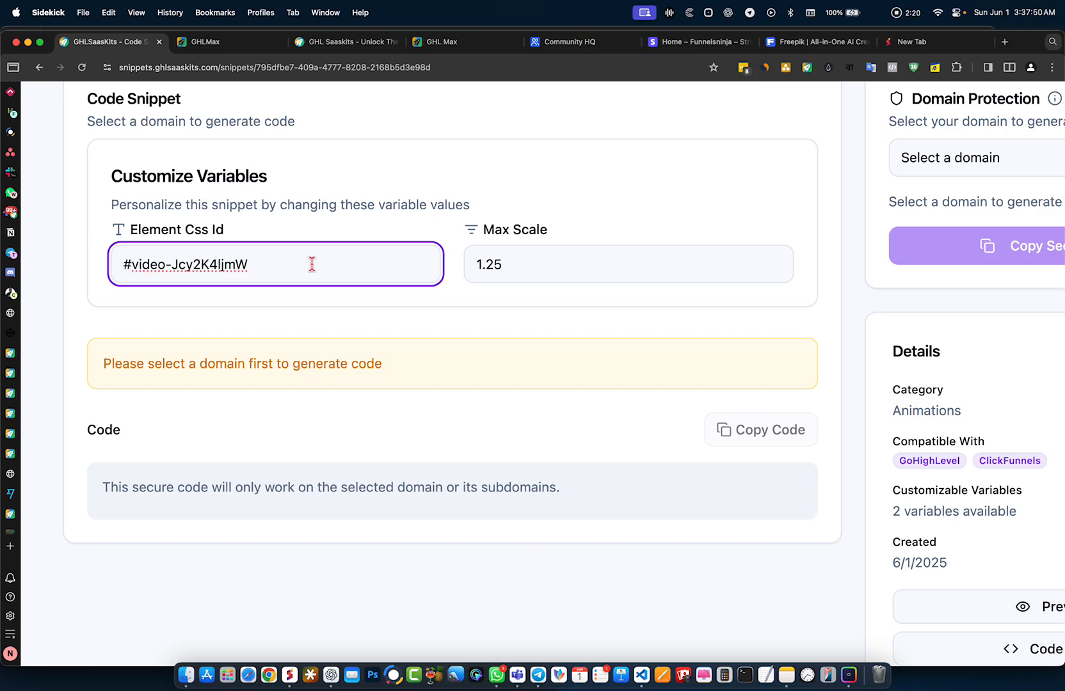
- Remove the leading # from the Element Css Id so it reads video-Jcy2K4ljmW
left_click(236, 266)
left_click(132, 267)
key("BackSpace")
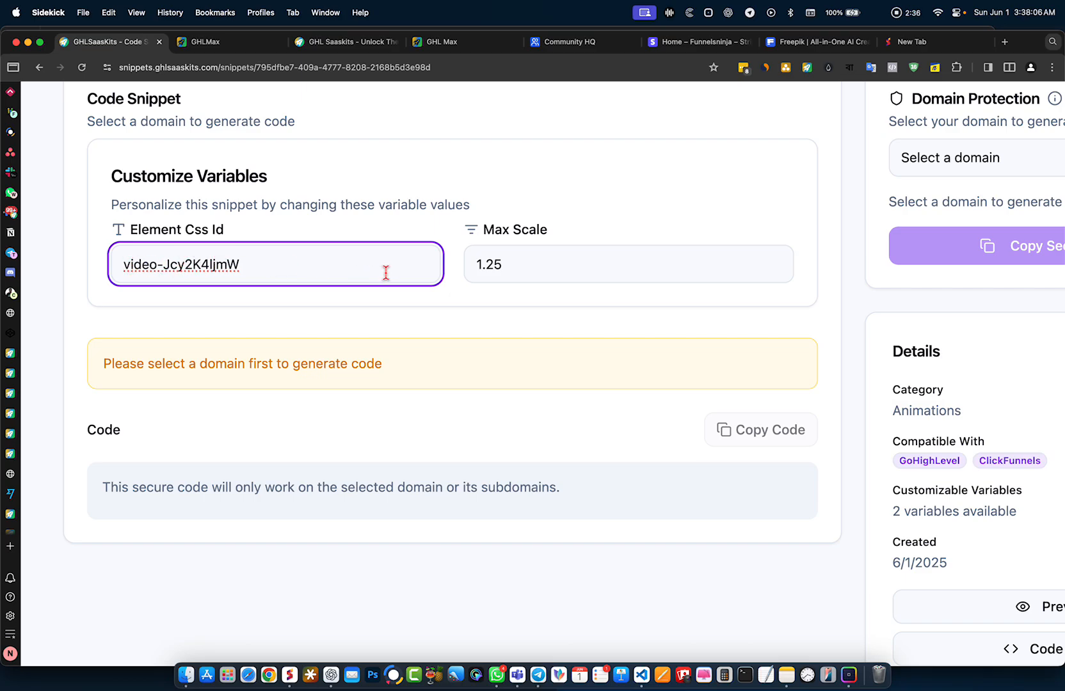
- Choose ghlsaaskits.com as the snippet's protected domain and copy the generated secure code
key("super+0")
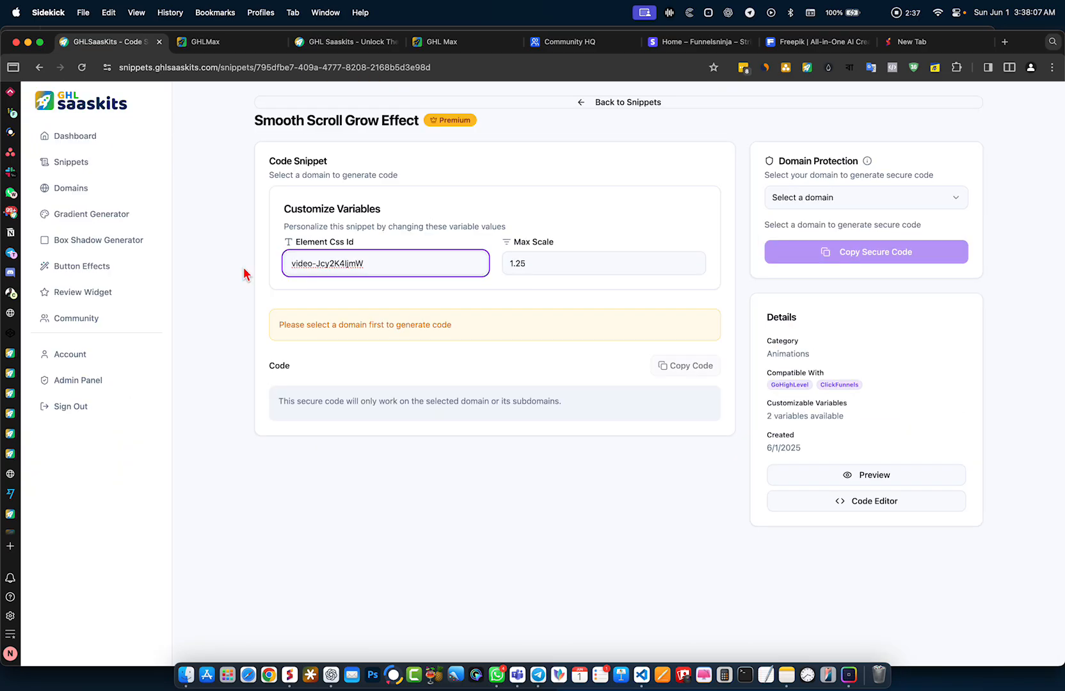
left_click(804, 199)
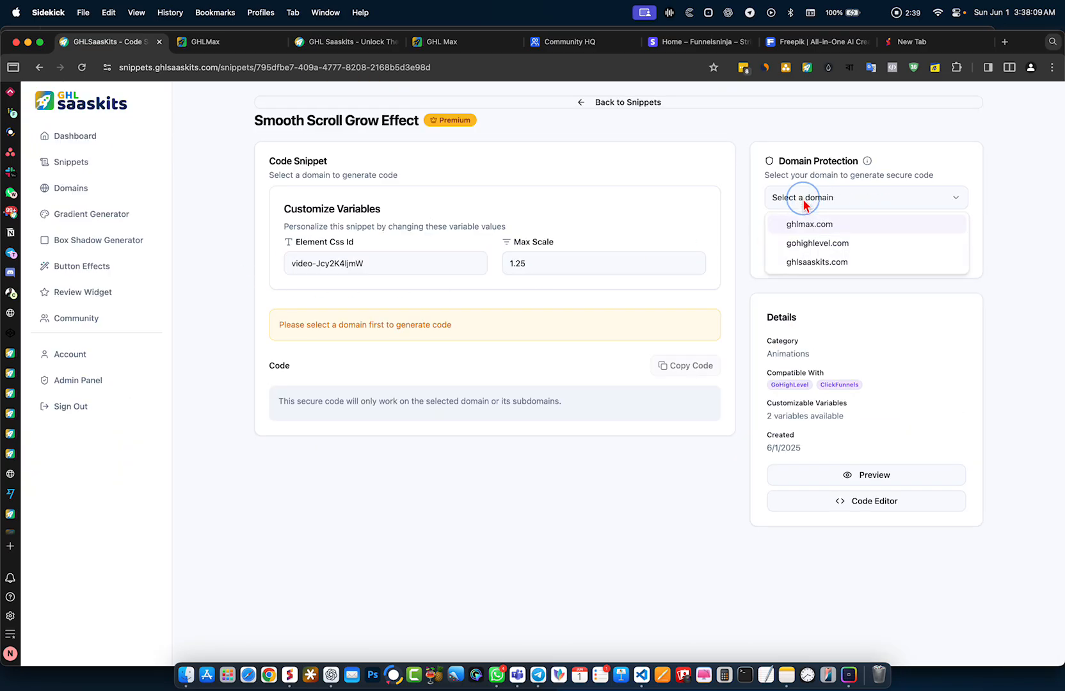
left_click(803, 261)
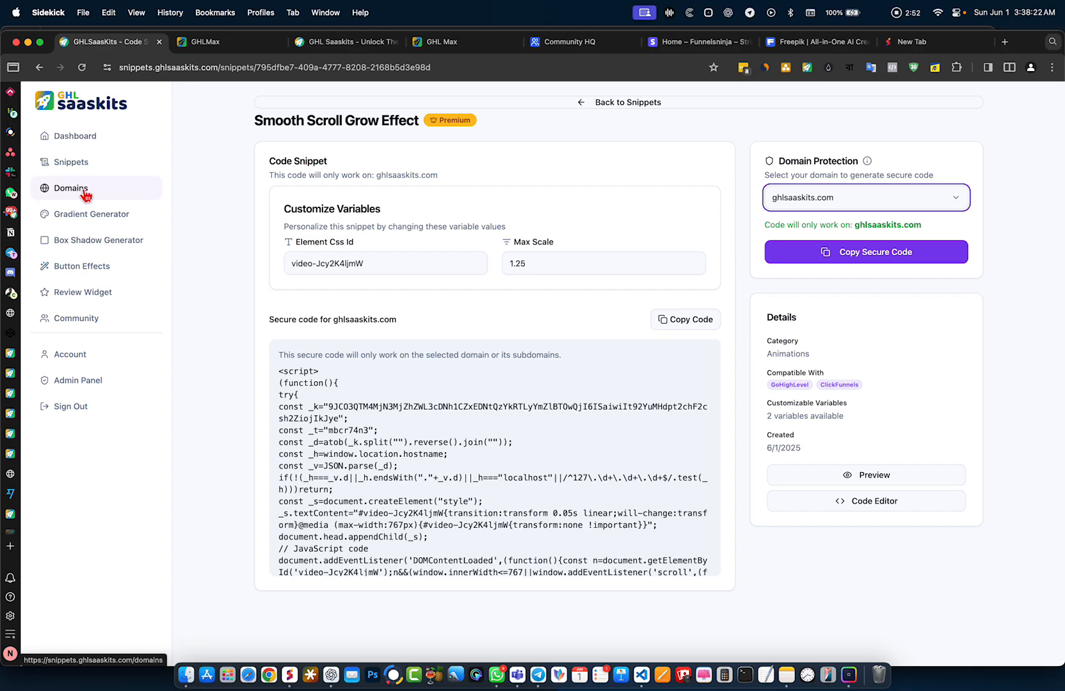
left_click(849, 180)
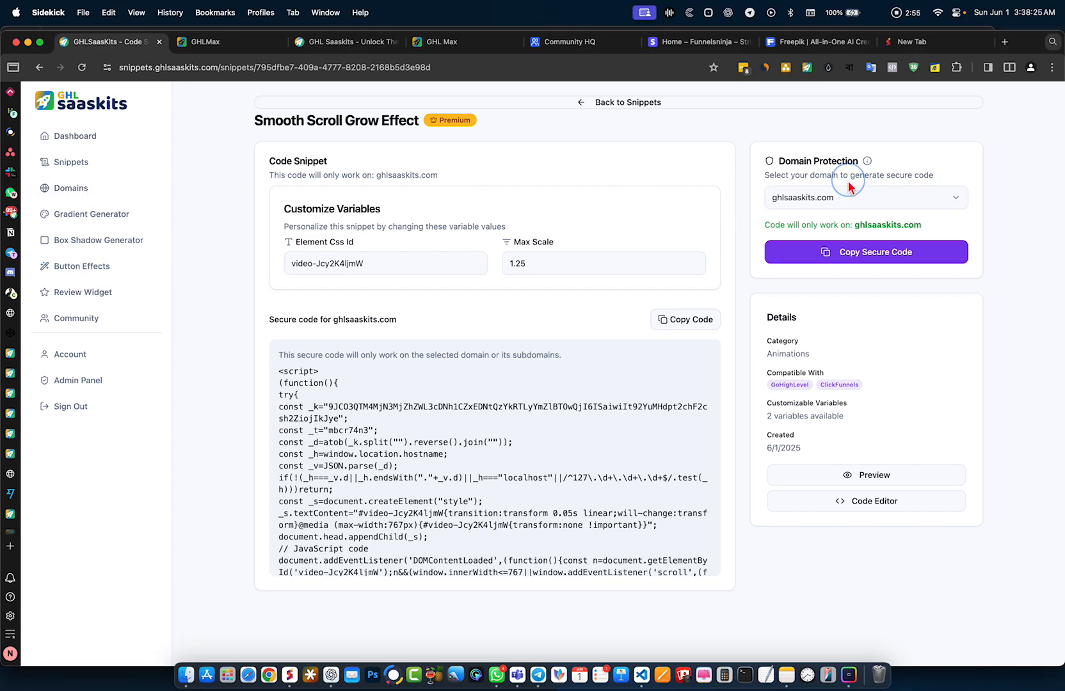
left_click(803, 202)
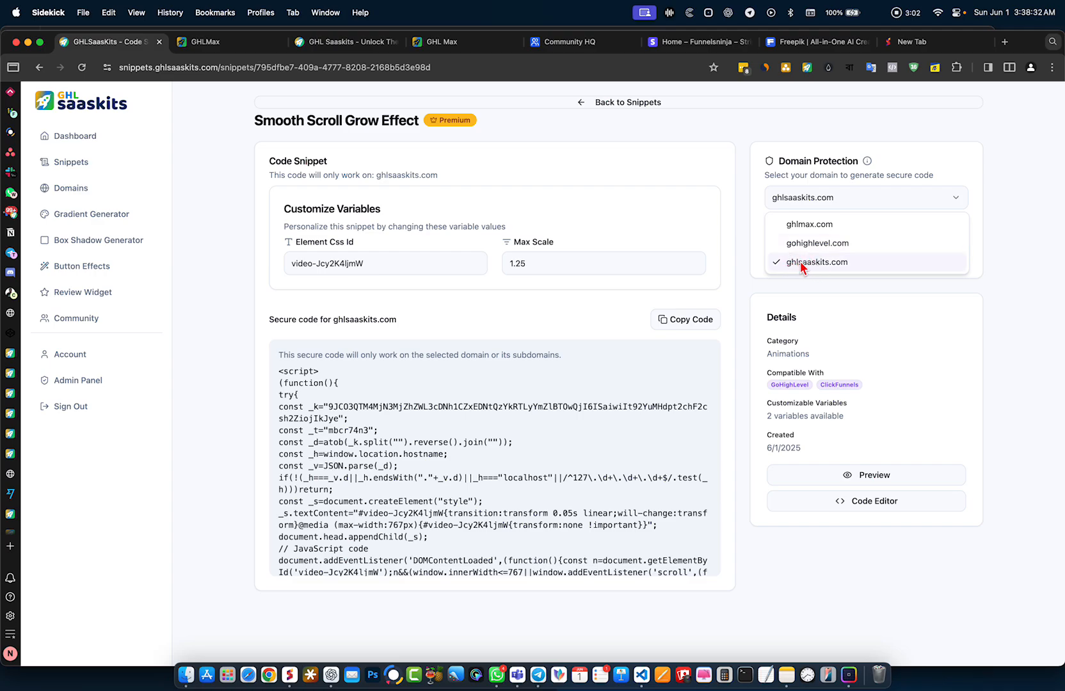
left_click(840, 265)
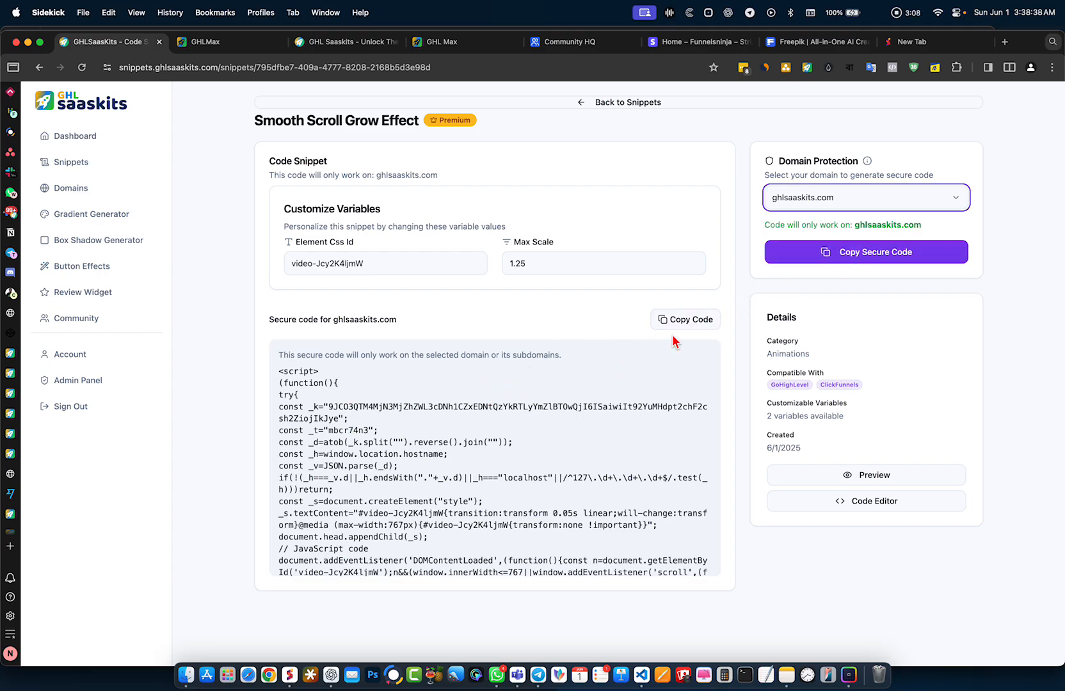
left_click(841, 255)
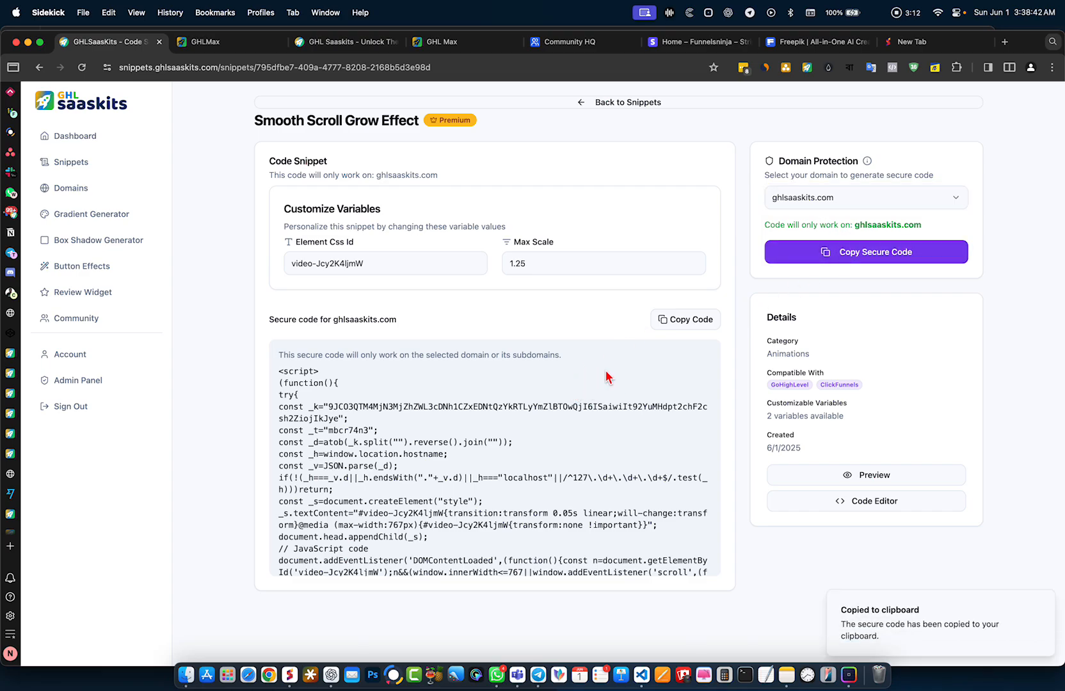
- Switch to the GoHighLevel page builder and open the code editor of the custom code element directly below the Get Instant Access button
left_click(203, 46)
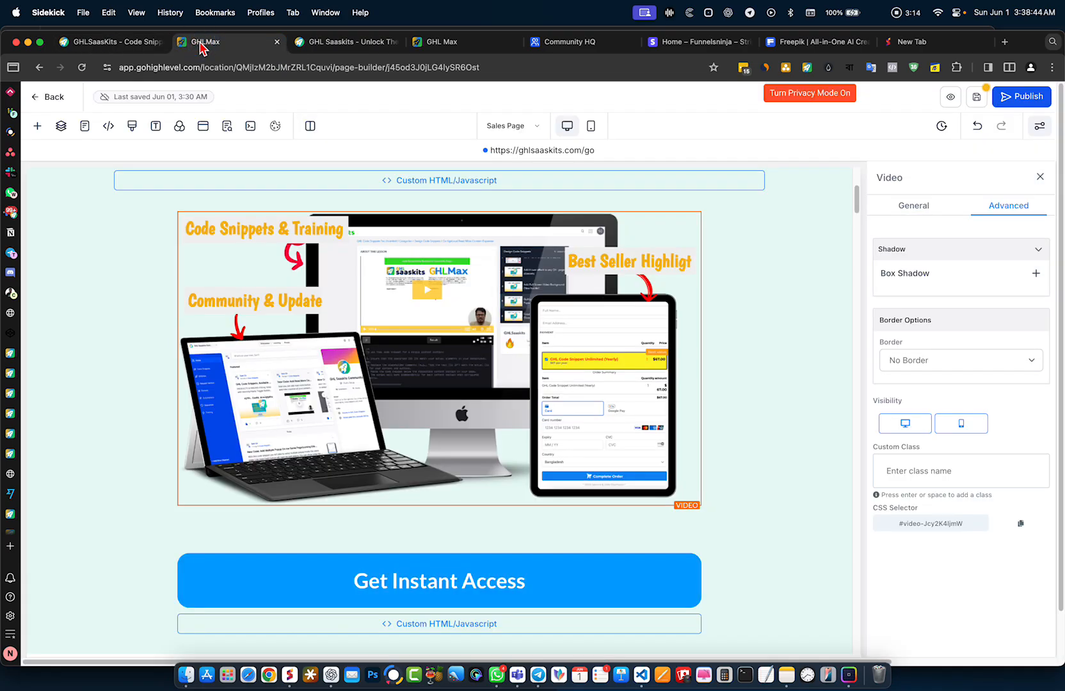
scroll(439, 373, "down", 3)
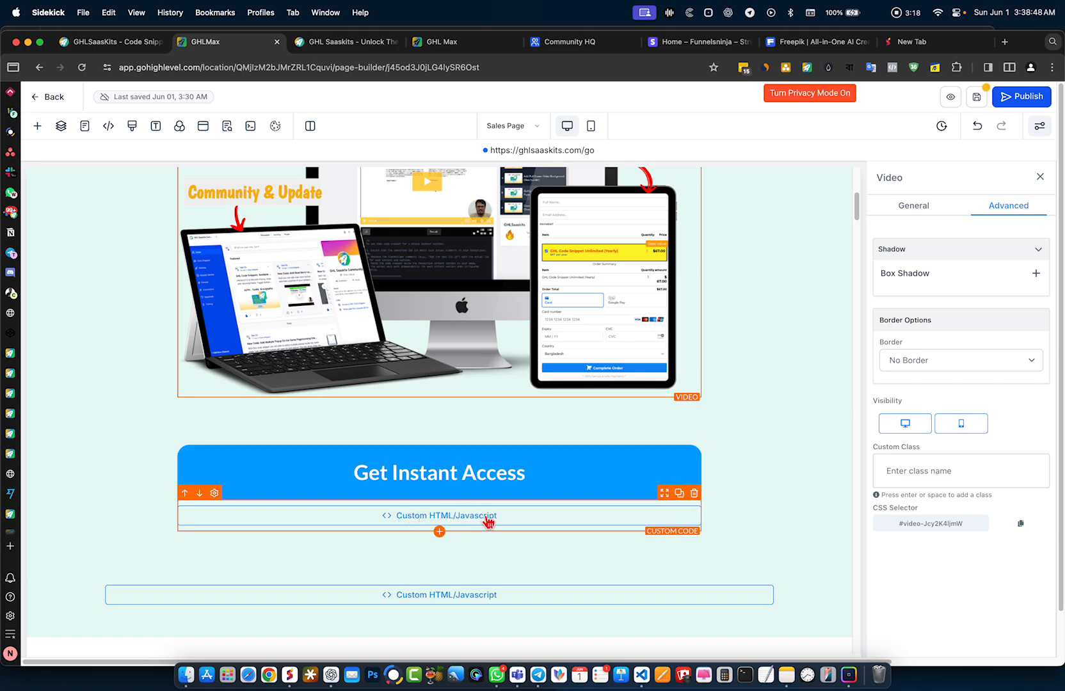
left_click(37, 125)
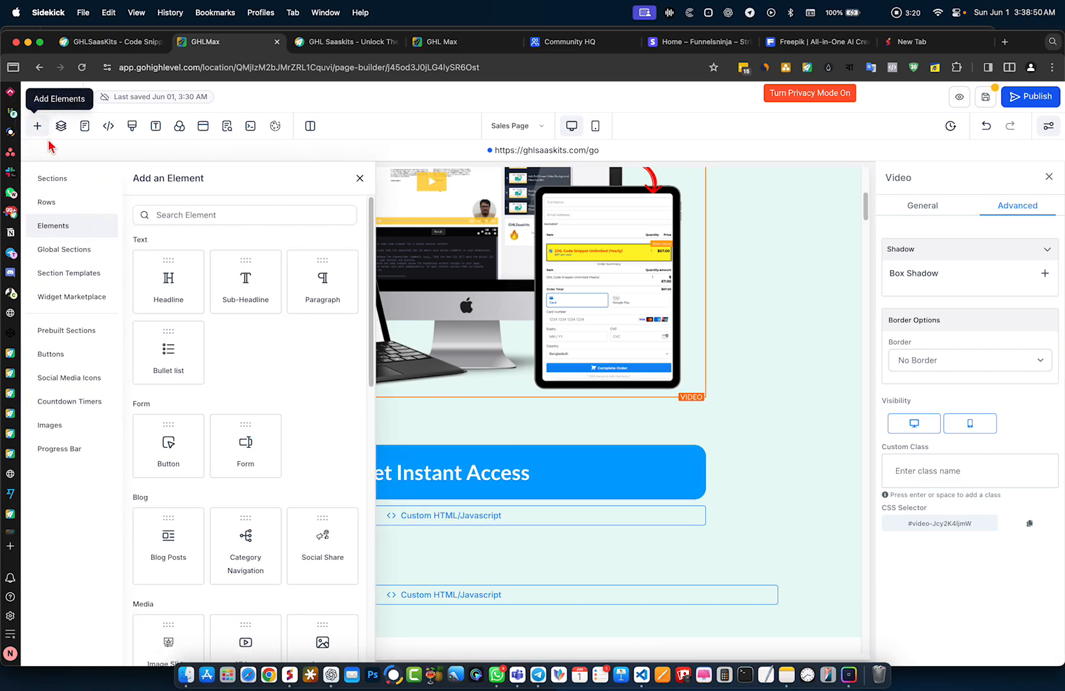
scroll(207, 468, "down", 5)
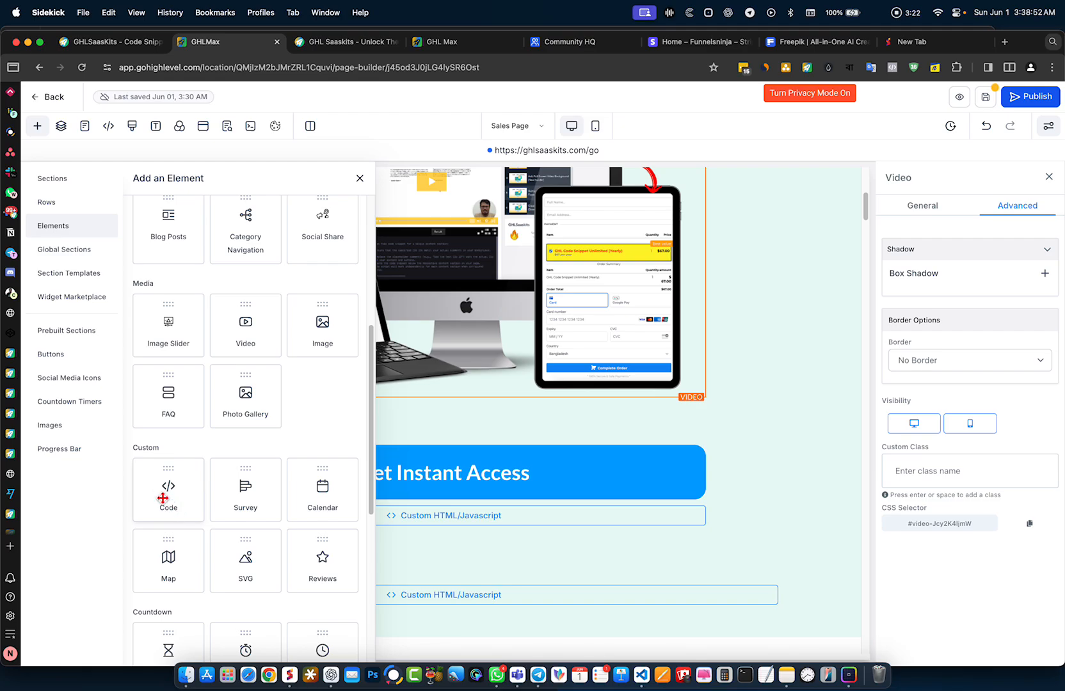
left_click(643, 514)
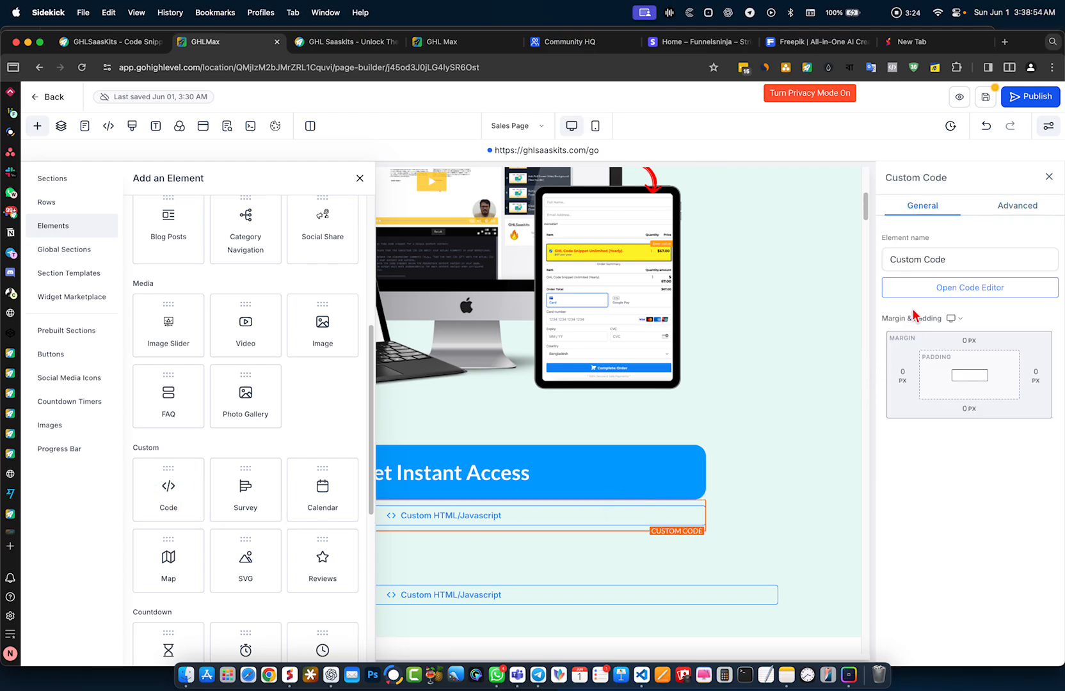
left_click(921, 290)
- Replace all the code in the custom code element with the copied secure snippet code and save it
left_click(566, 328)
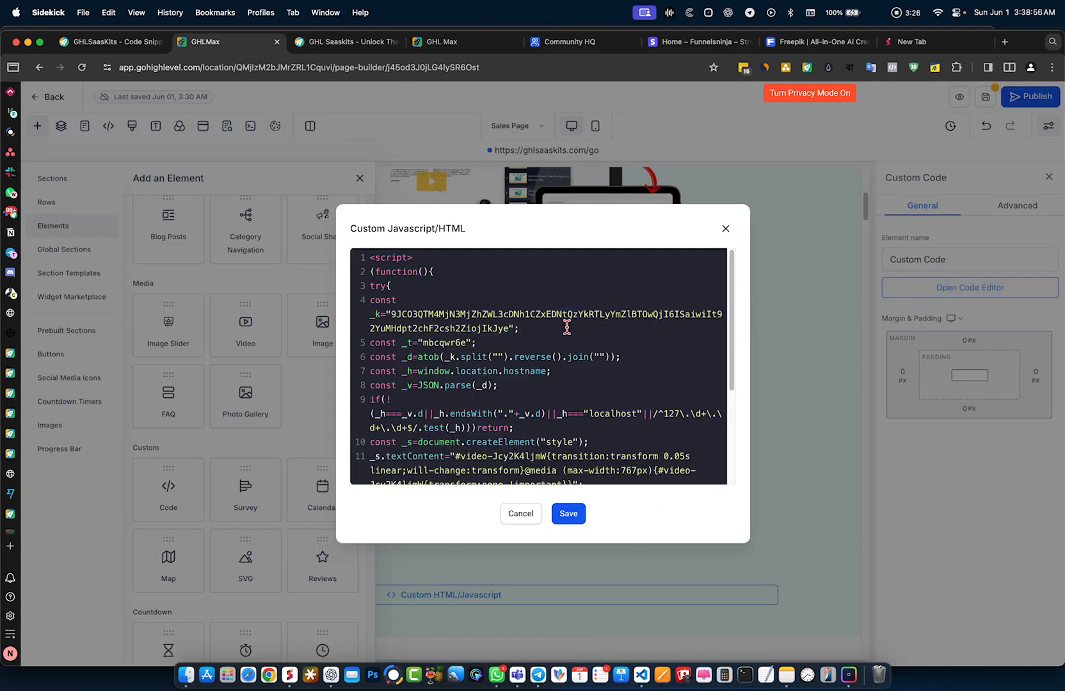
key("super+q")
key("super+a")
key("BackSpace")
key("super+v")
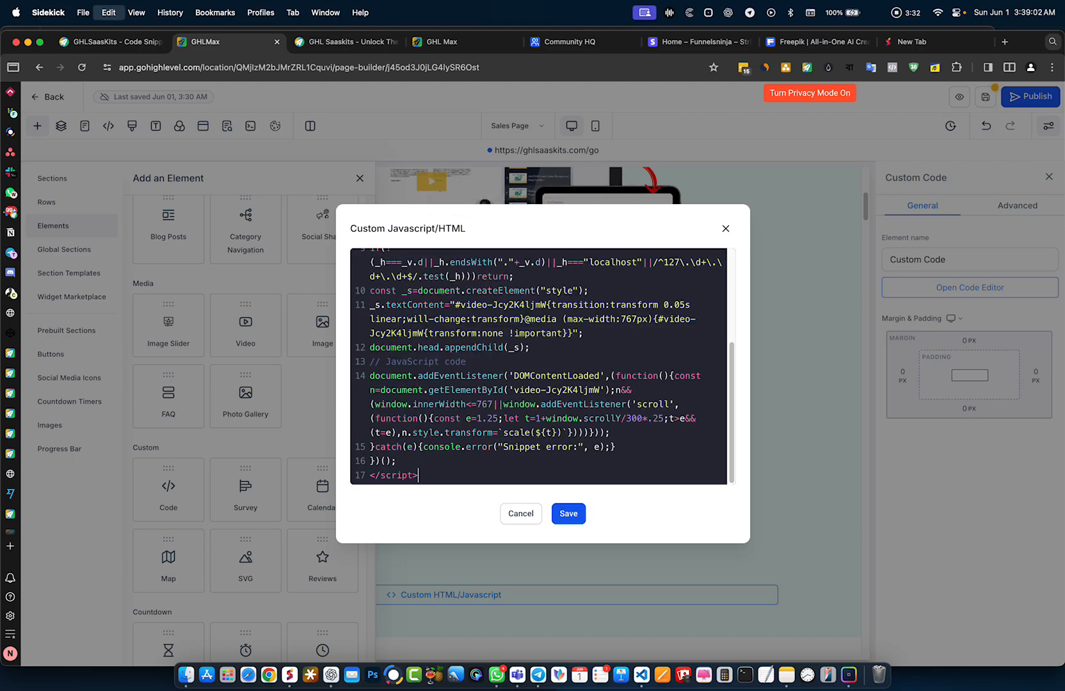
scroll(556, 363, "up", 5)
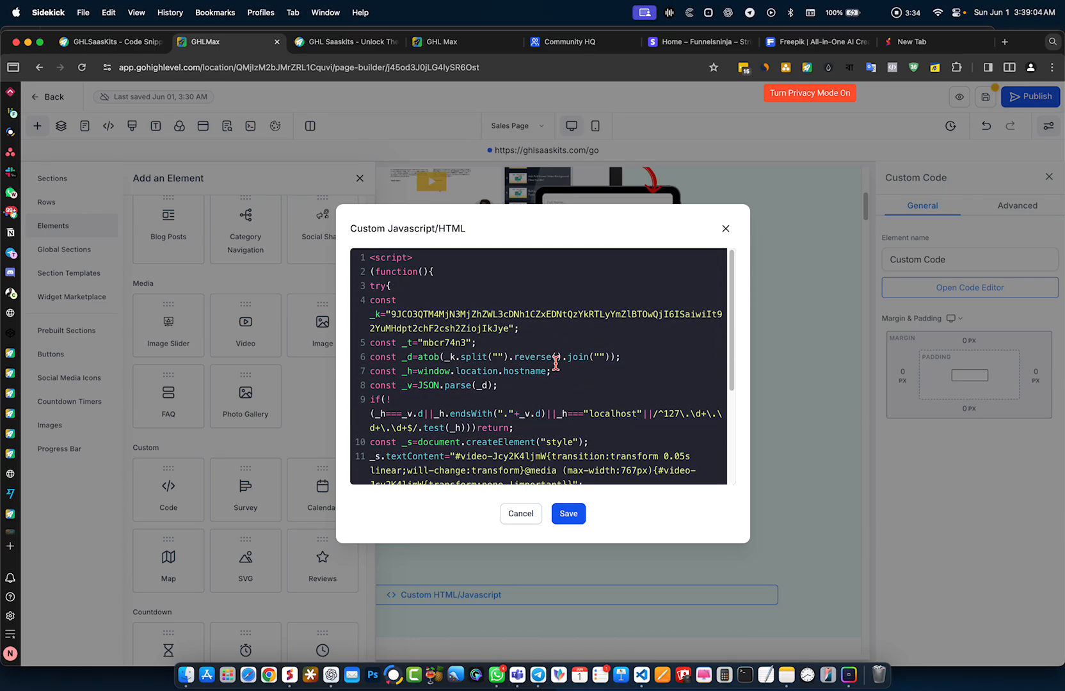
left_click(581, 516)
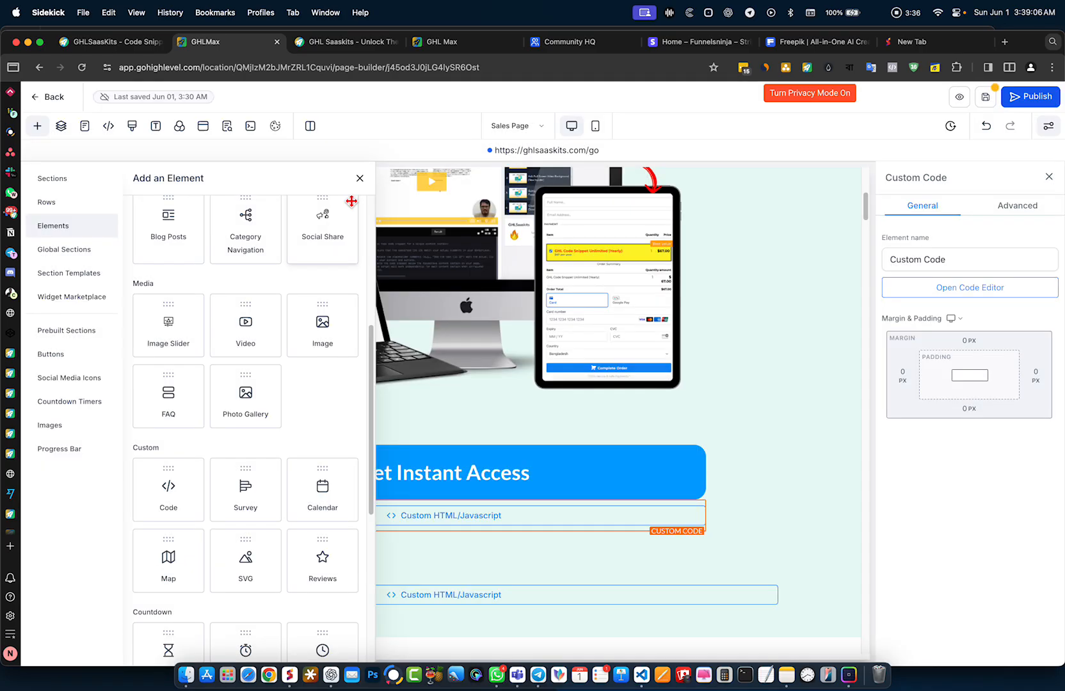
- Close the list of addable elements and publish the page with the updated code
left_click(360, 178)
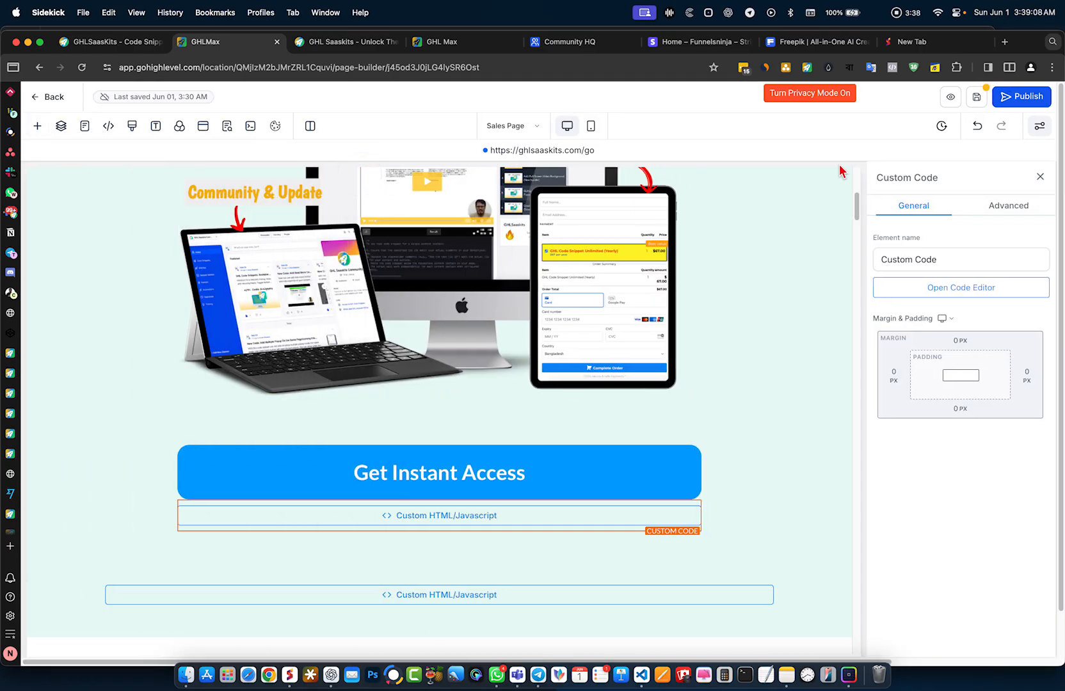
left_click(1022, 97)
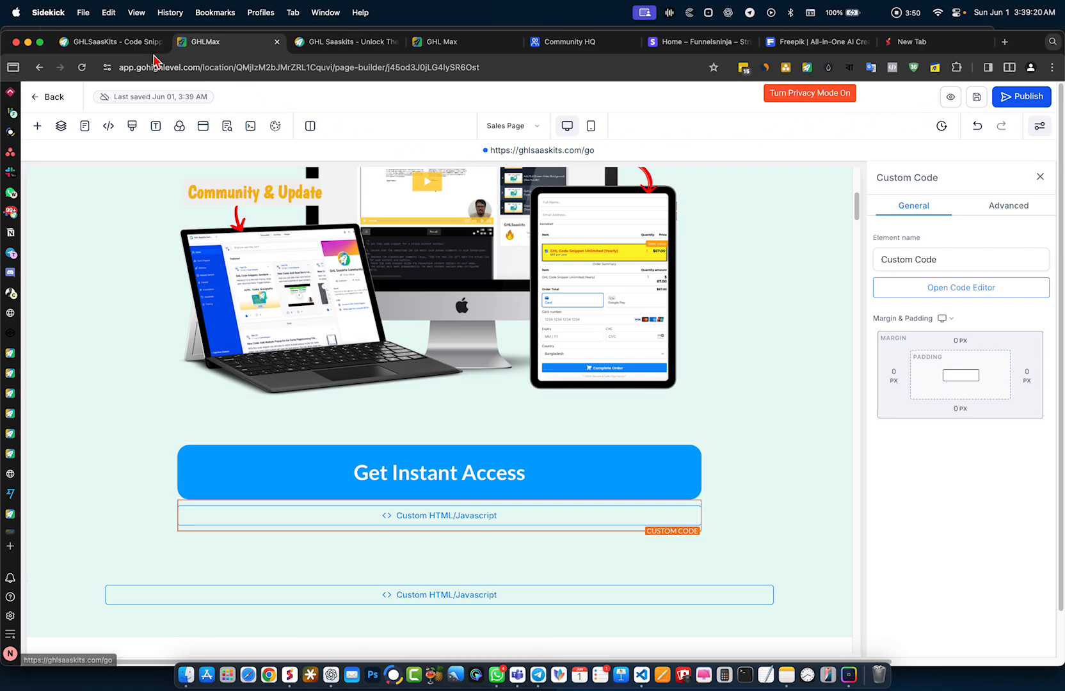
left_click(109, 41)
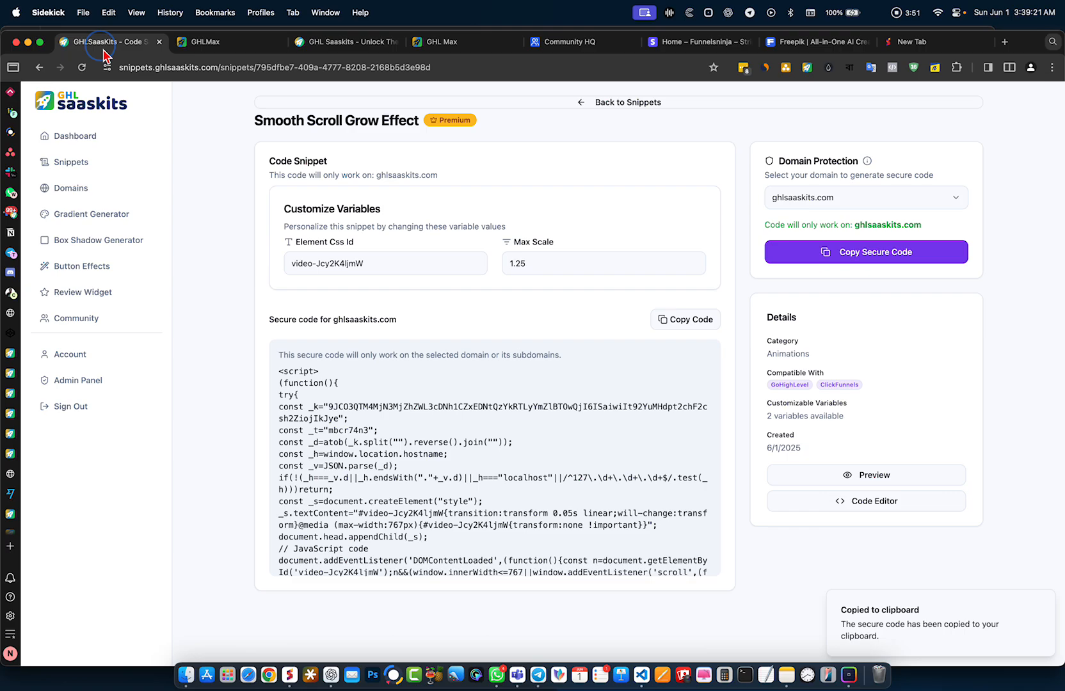
left_click(245, 42)
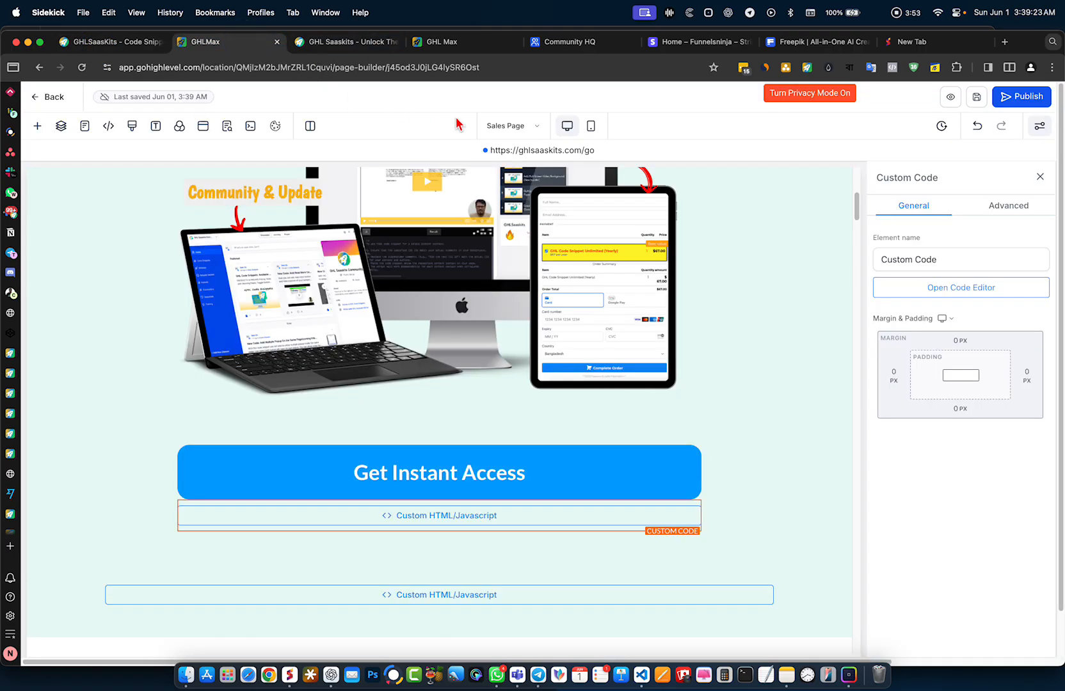
- Open the live page at ghlsaaskits.com/go and check how the promo video scales while scrolling
left_click(538, 153)
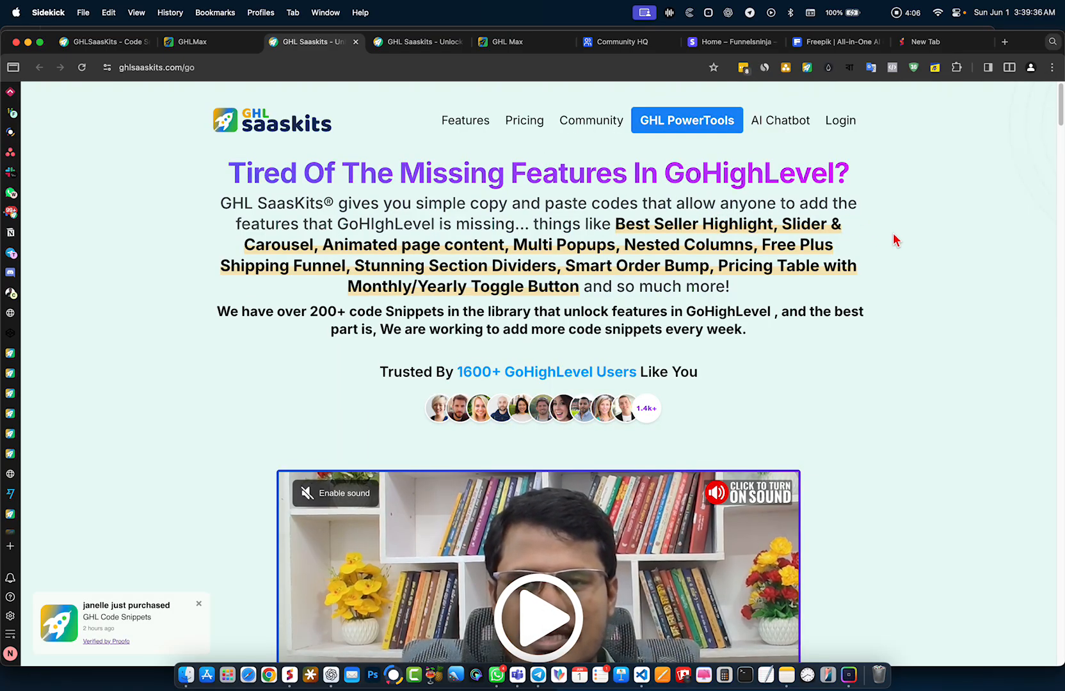
scroll(894, 239, "down", 5)
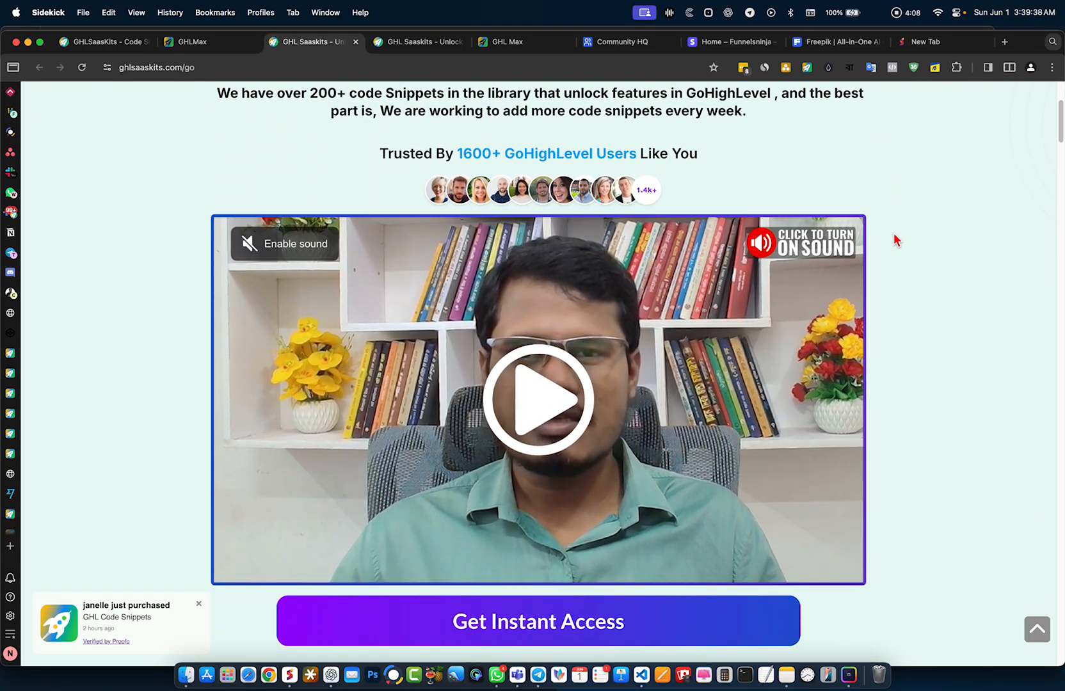
scroll(895, 239, "down", 1)
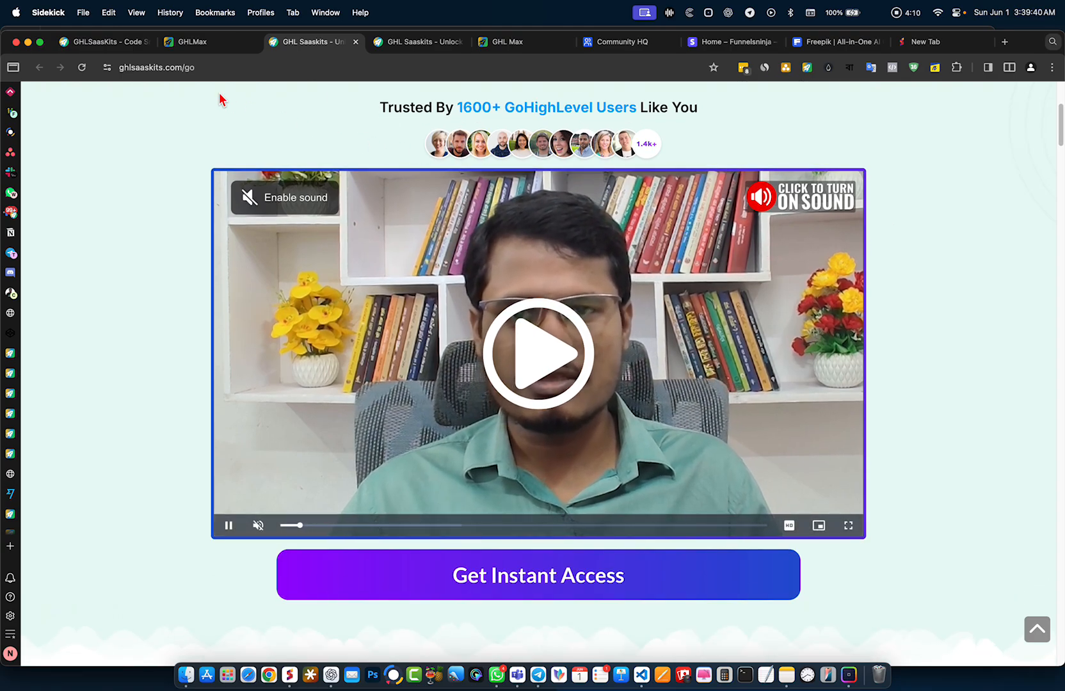
left_click(193, 43)
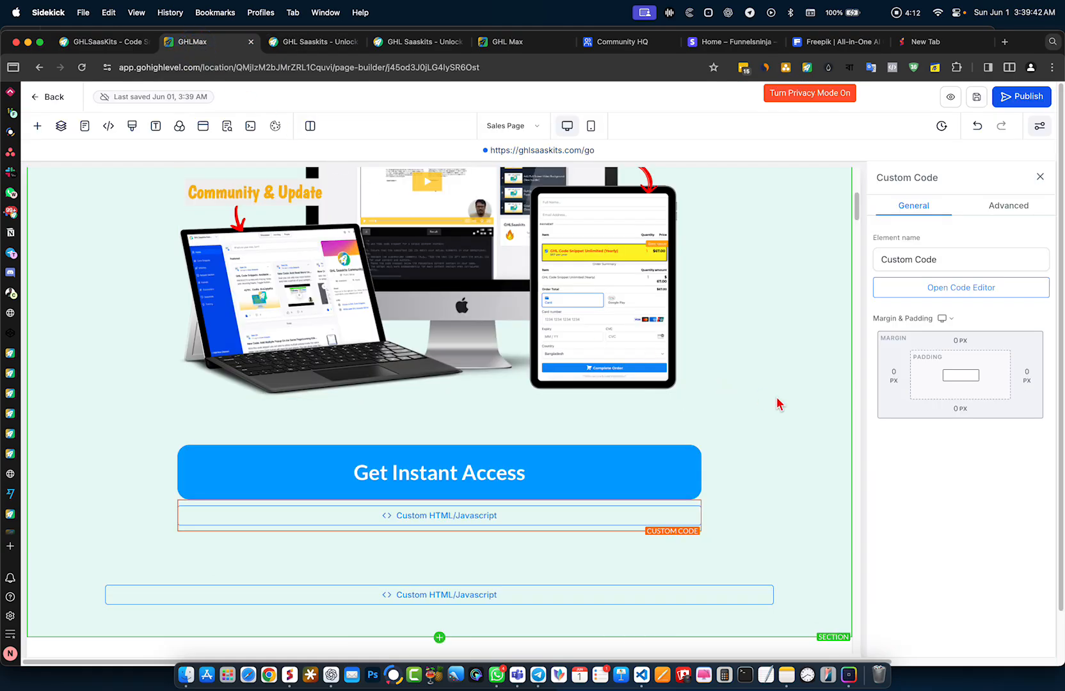
left_click(346, 43)
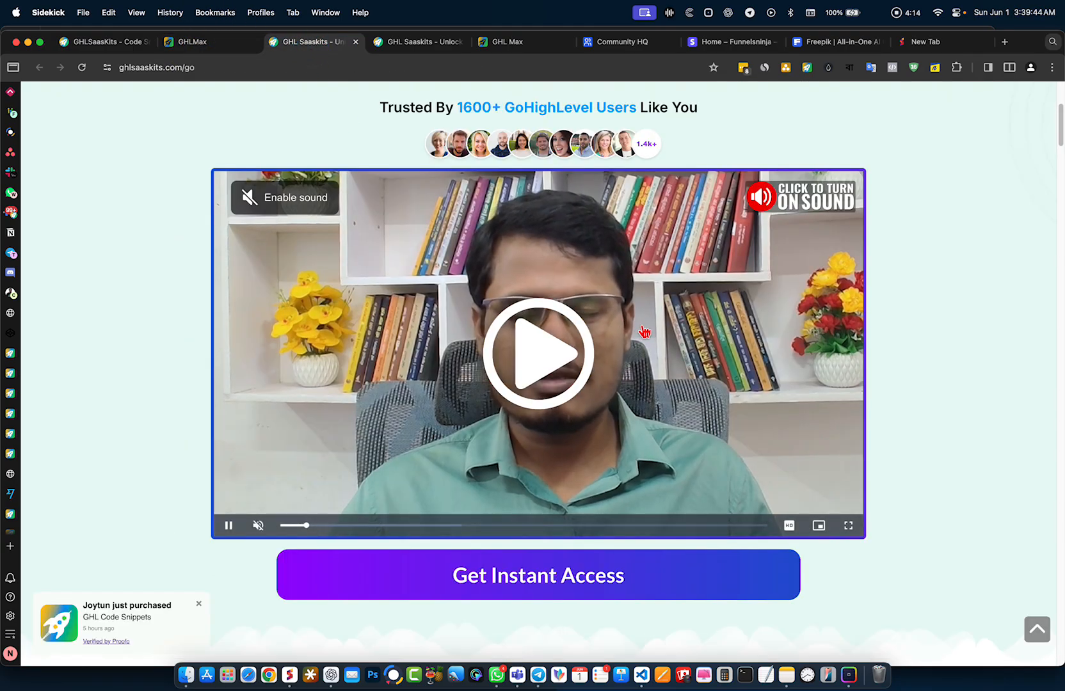
left_click(524, 642)
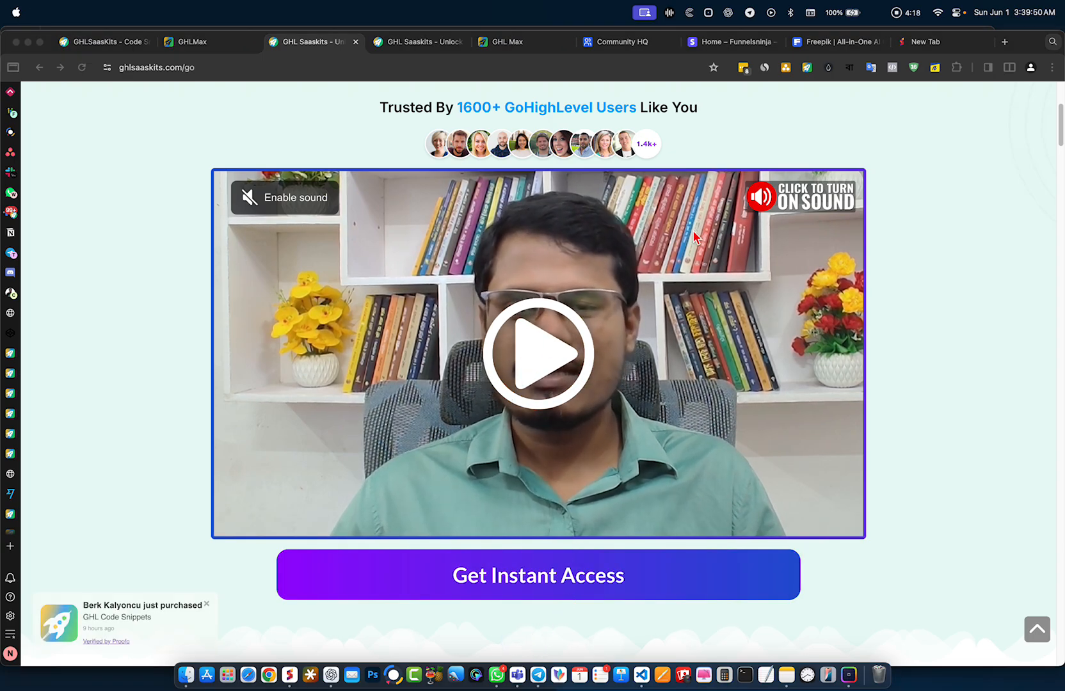
- In the page builder, examine the Get Instant Access button's margin and padding for both desktop and mobile
left_click(219, 48)
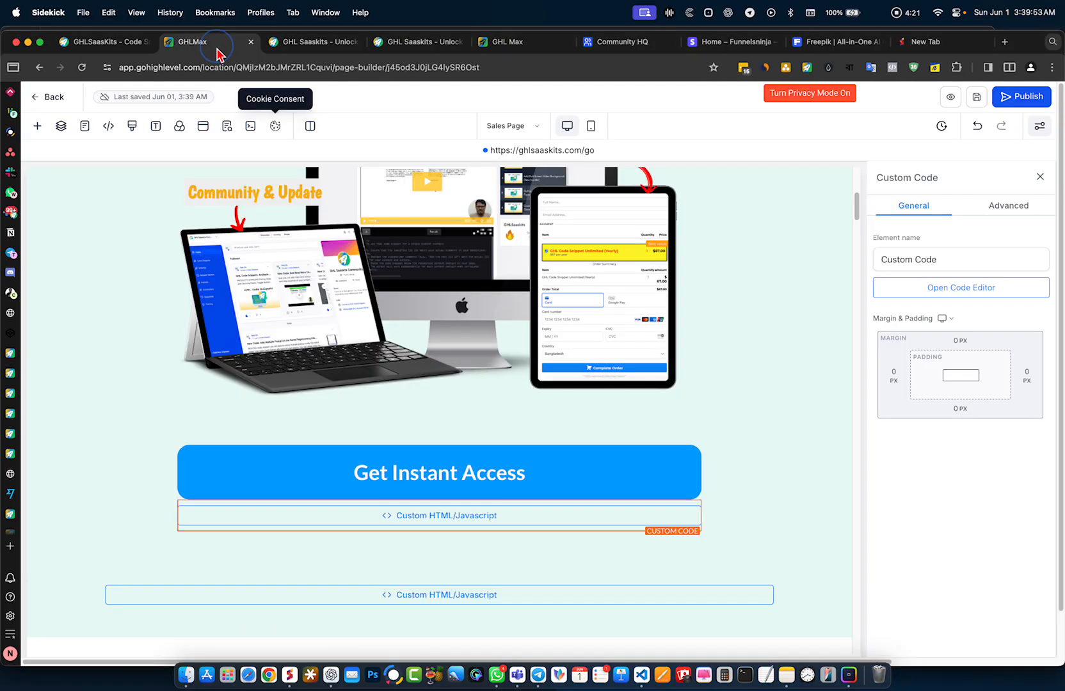
left_click(492, 477)
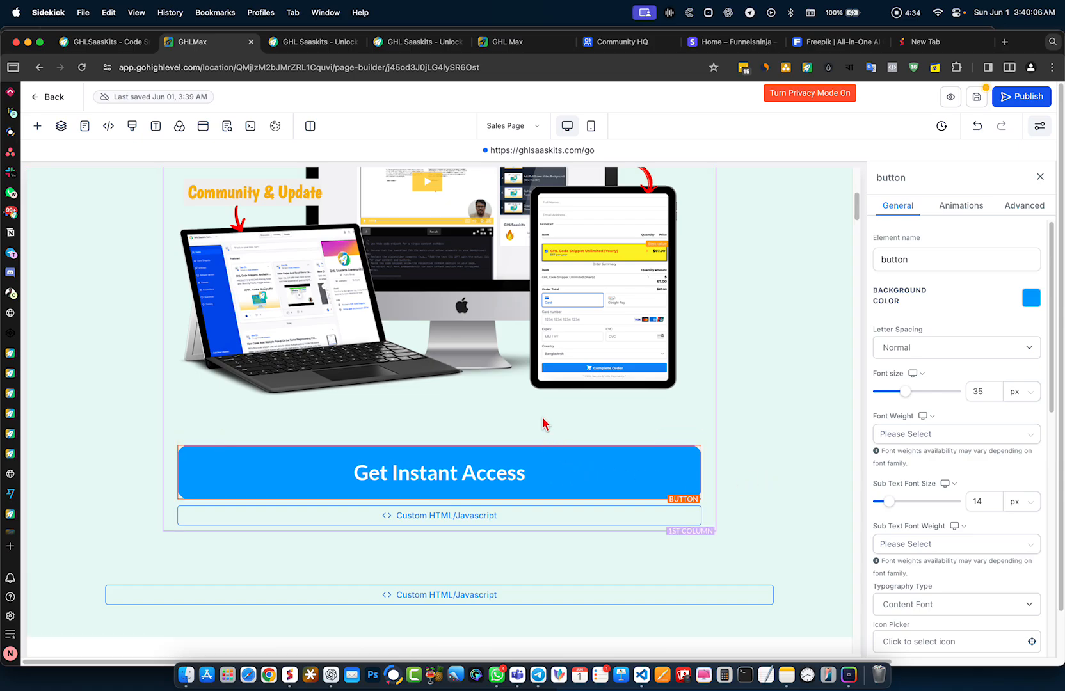
scroll(921, 333, "down", 1)
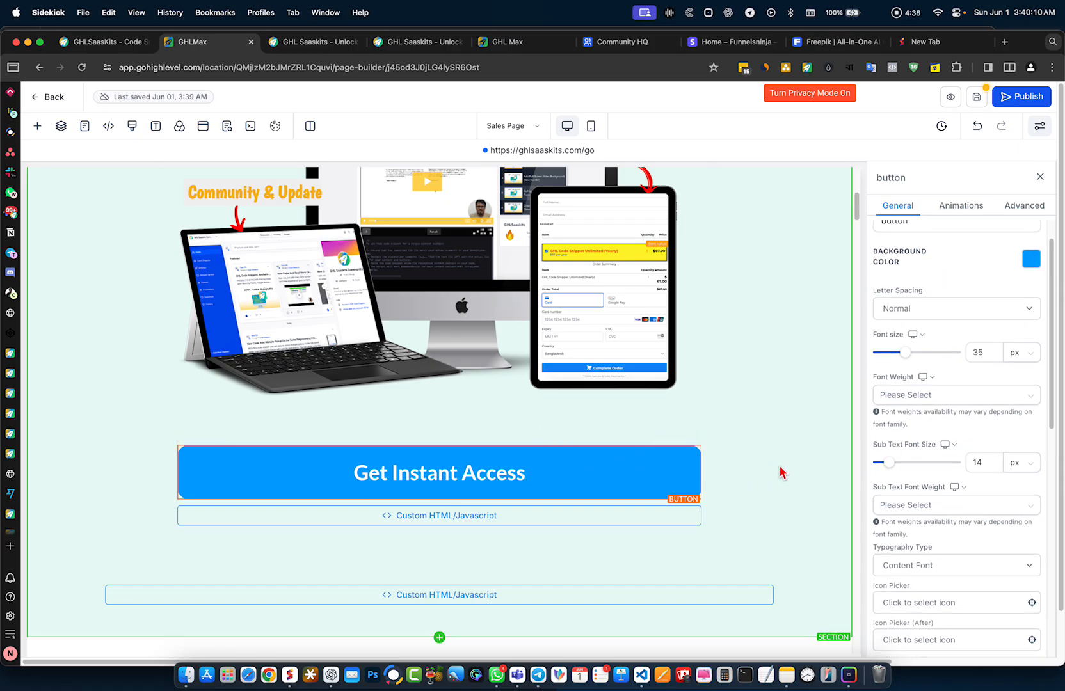
scroll(960, 442, "down", 1)
scroll(960, 442, "down", 8)
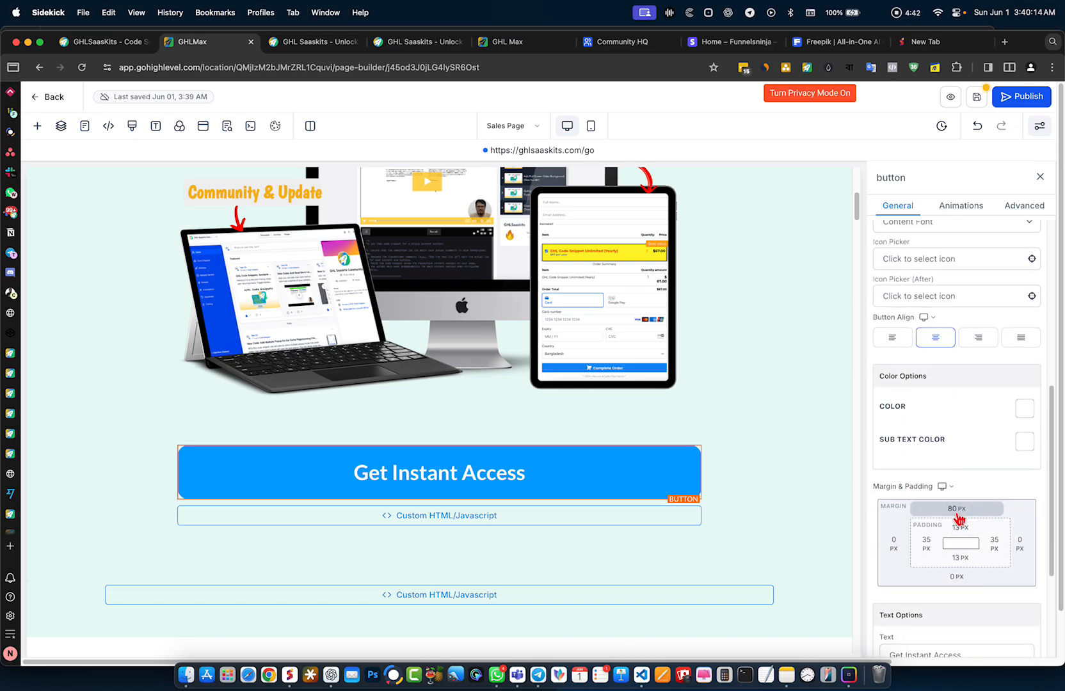
scroll(998, 528, "up", 5)
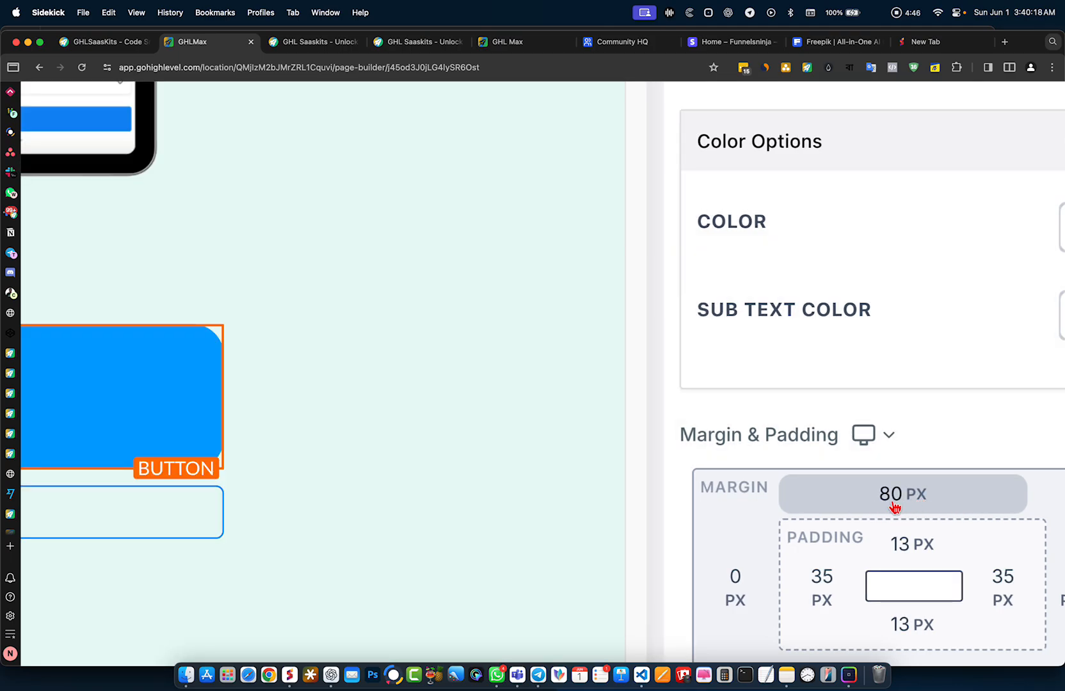
left_click(874, 438)
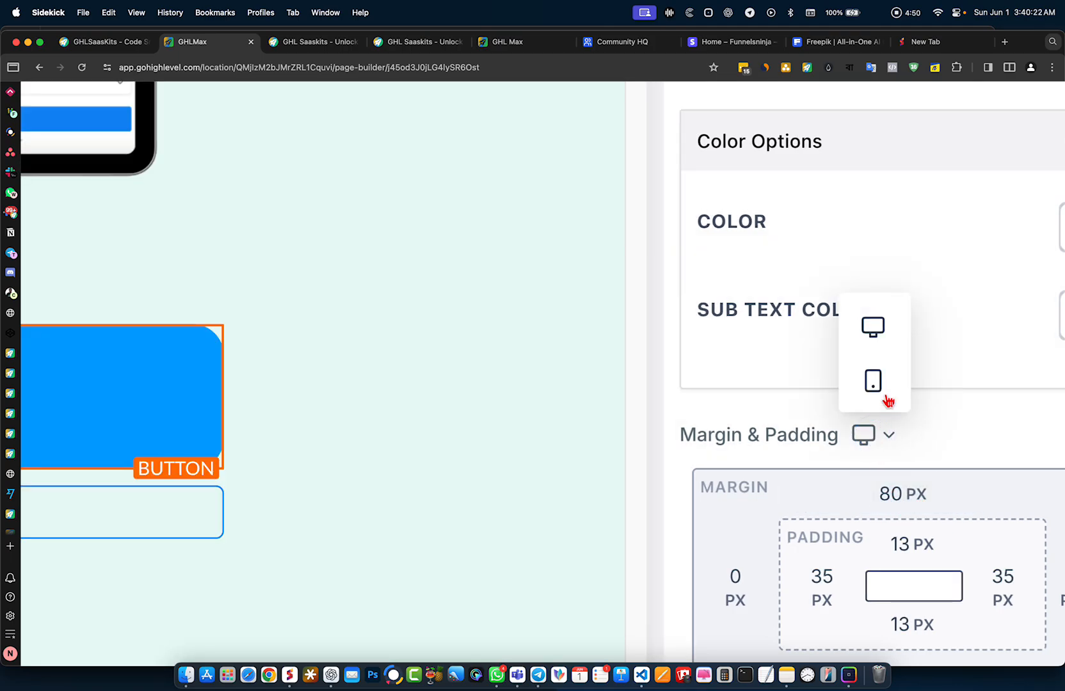
left_click(876, 381)
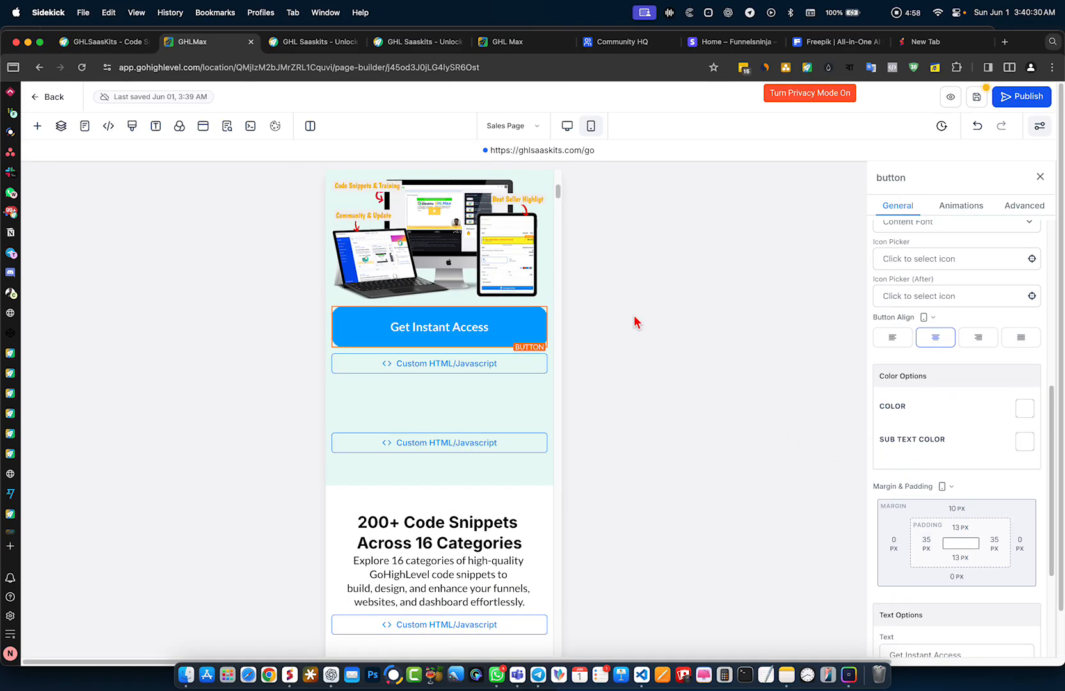
- Return to desktop view, republish the page, and check the video's scroll effect on a freshly opened live page, closing the old one
left_click(567, 126)
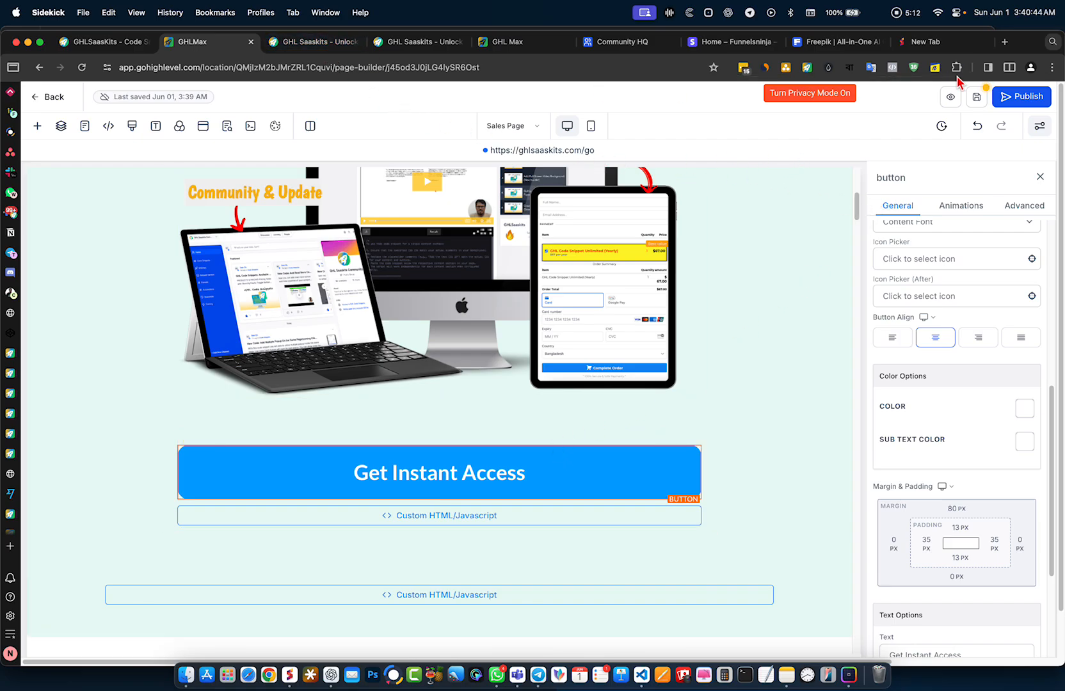
left_click(1025, 104)
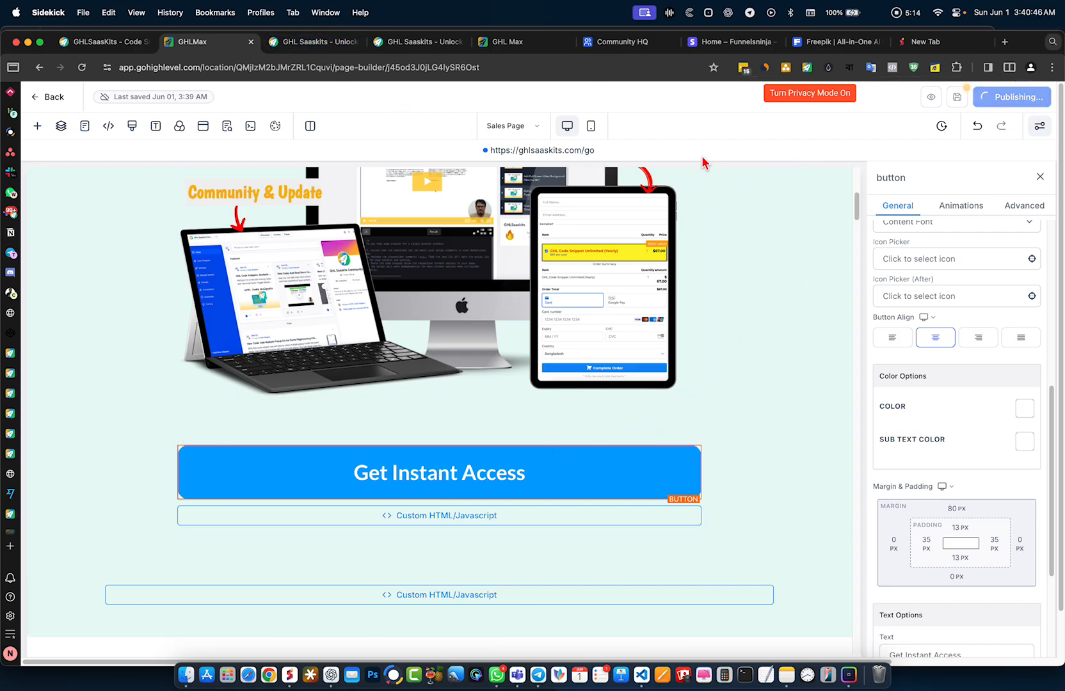
left_click(549, 152)
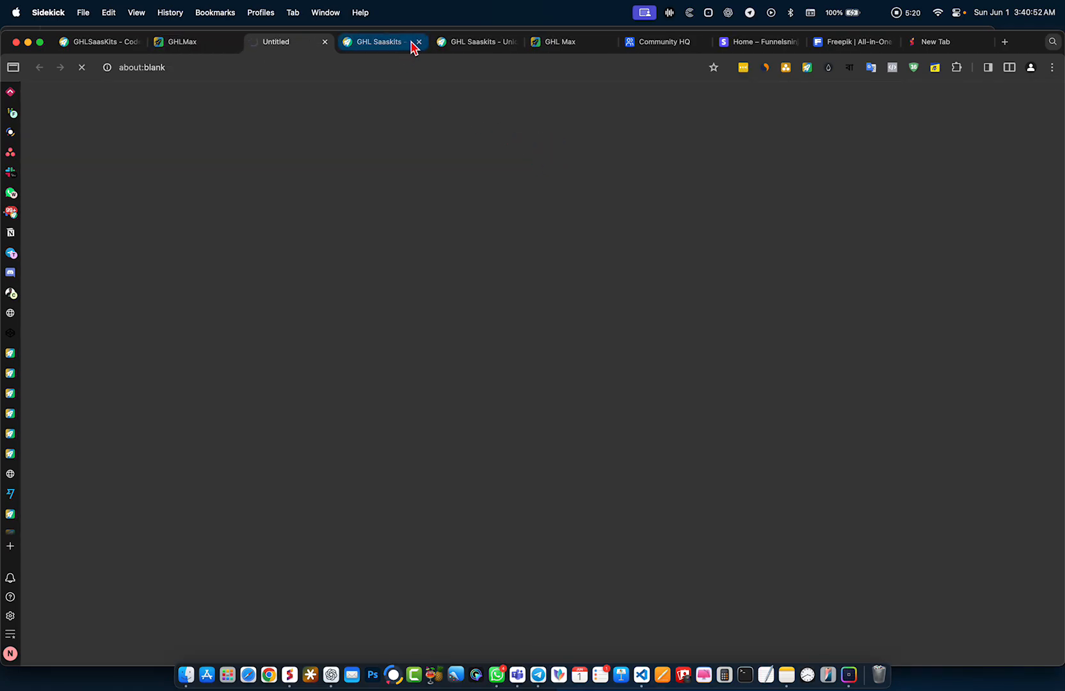
left_click(420, 41)
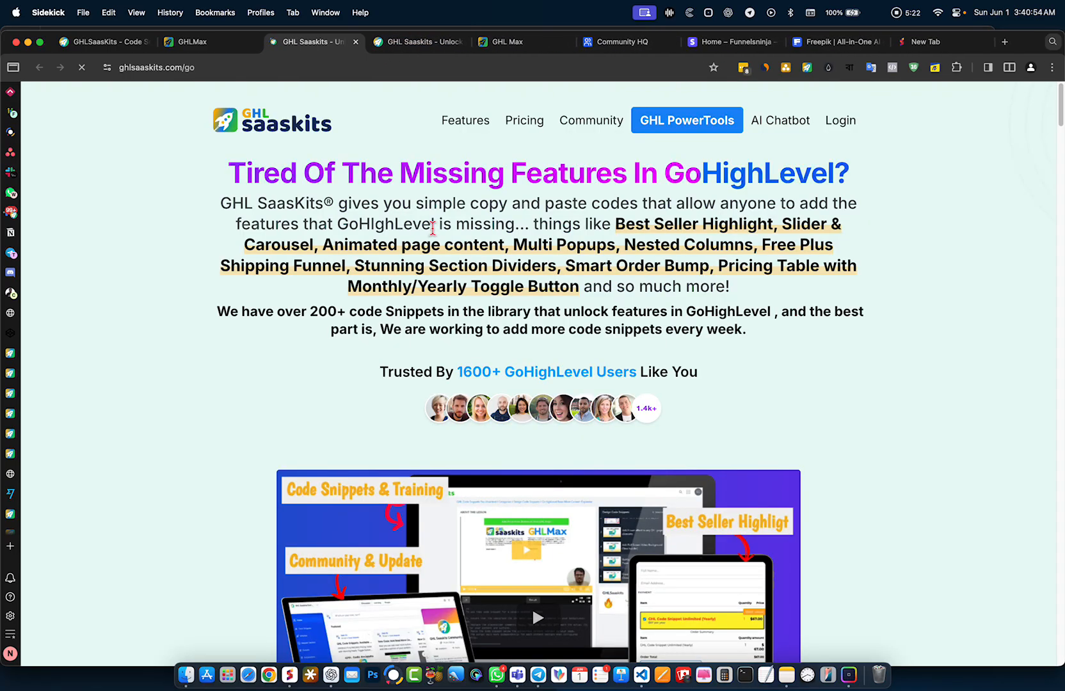
scroll(430, 228, "down", 3)
scroll(434, 236, "down", 2)
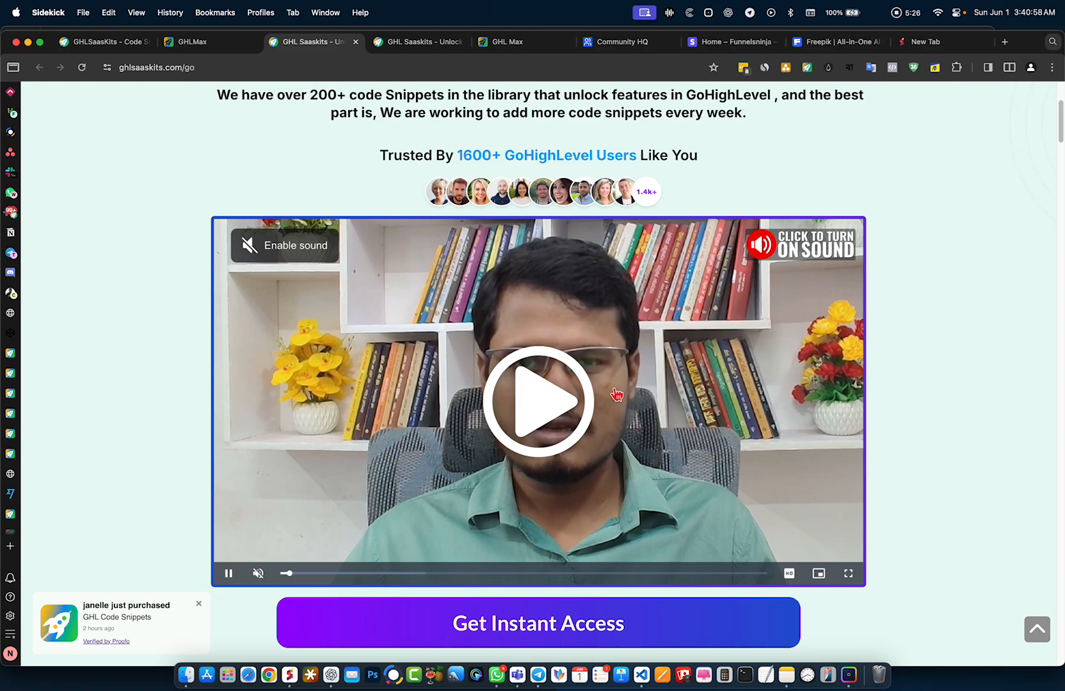
scroll(106, 237, "up", 5)
- Inspect the live page in the developer tools' iPhone 14 Pro Max view and examine the promo video while scrolling
right_click(106, 236)
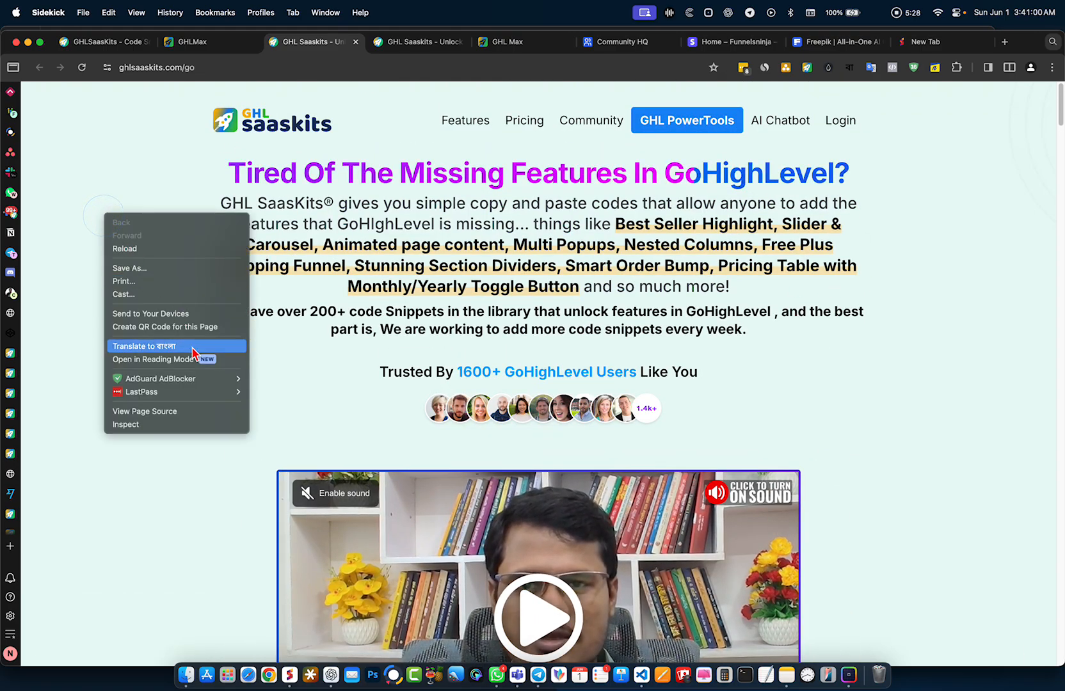
left_click(184, 425)
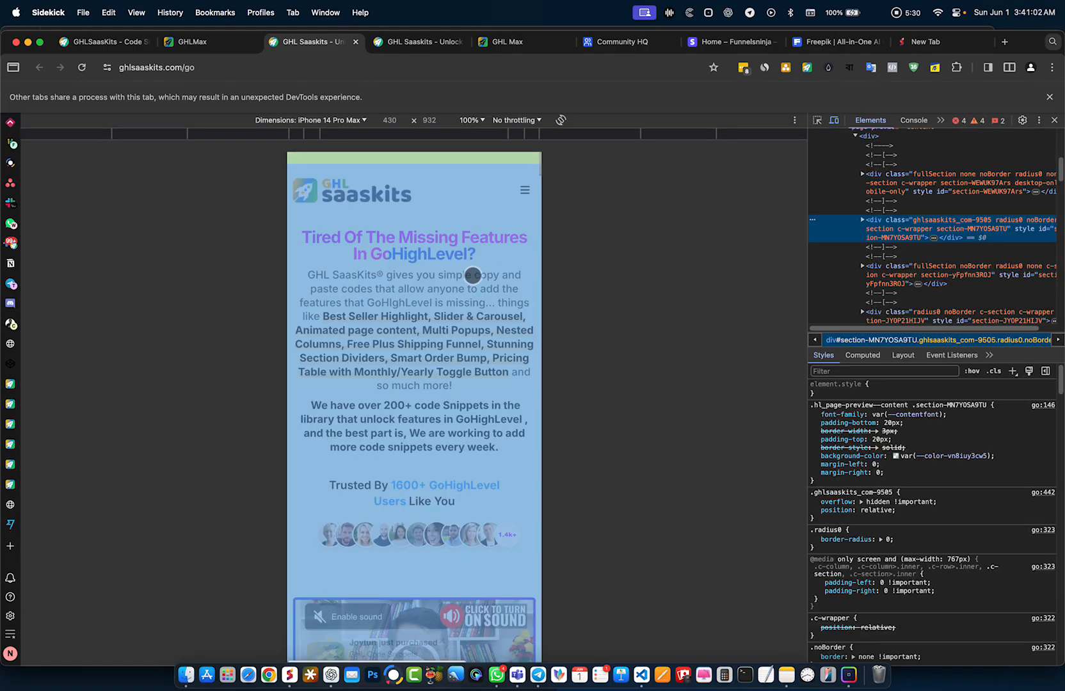
scroll(453, 291, "down", 4)
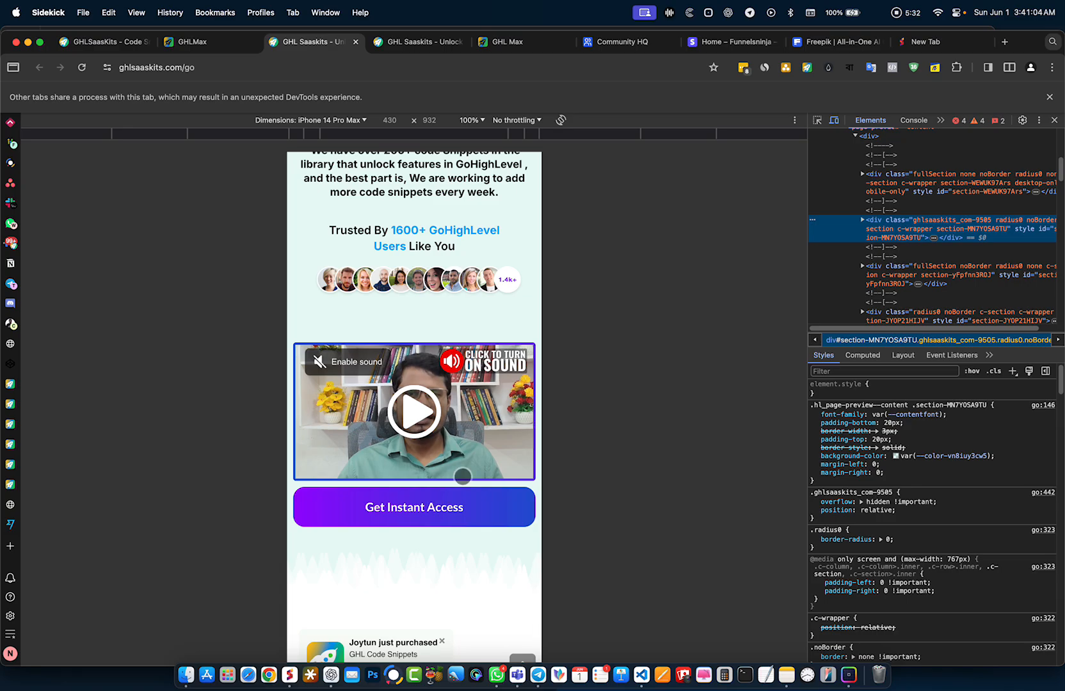